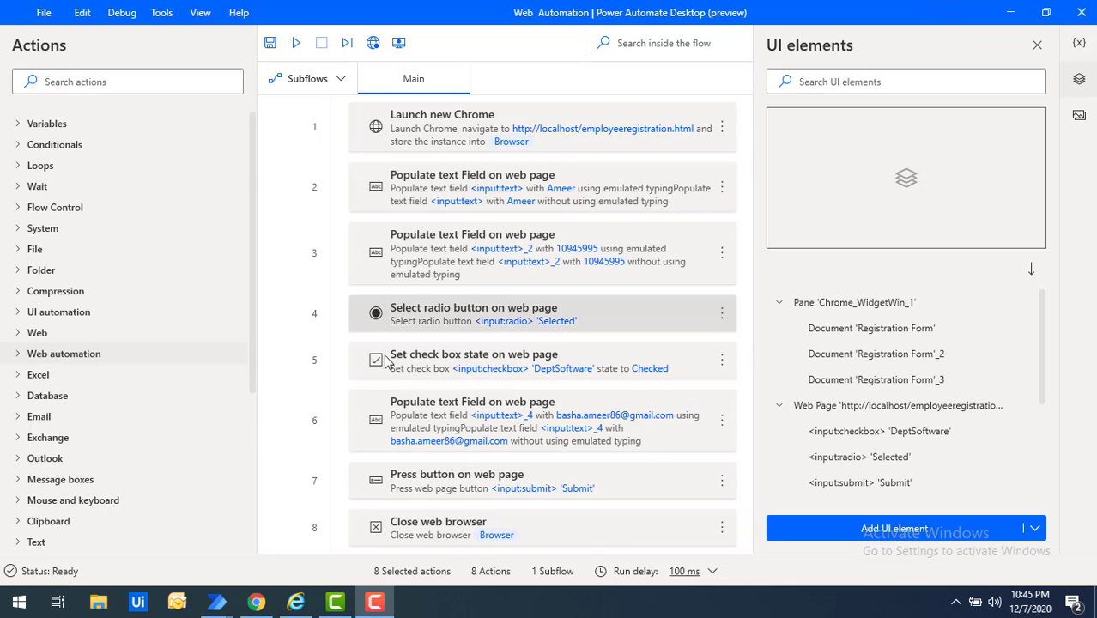
Step: View the employee registration form in Chrome and in Internet Explorer
{"action": "key", "text": "alt+Tab"}
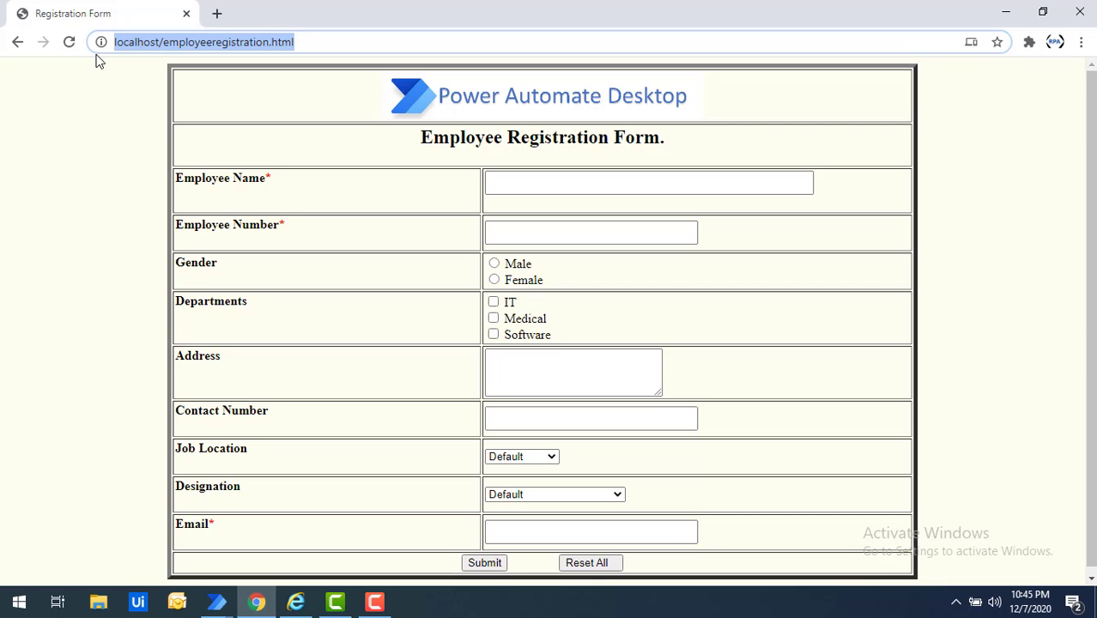
{"action": "left_click", "coordinate": [298, 604]}
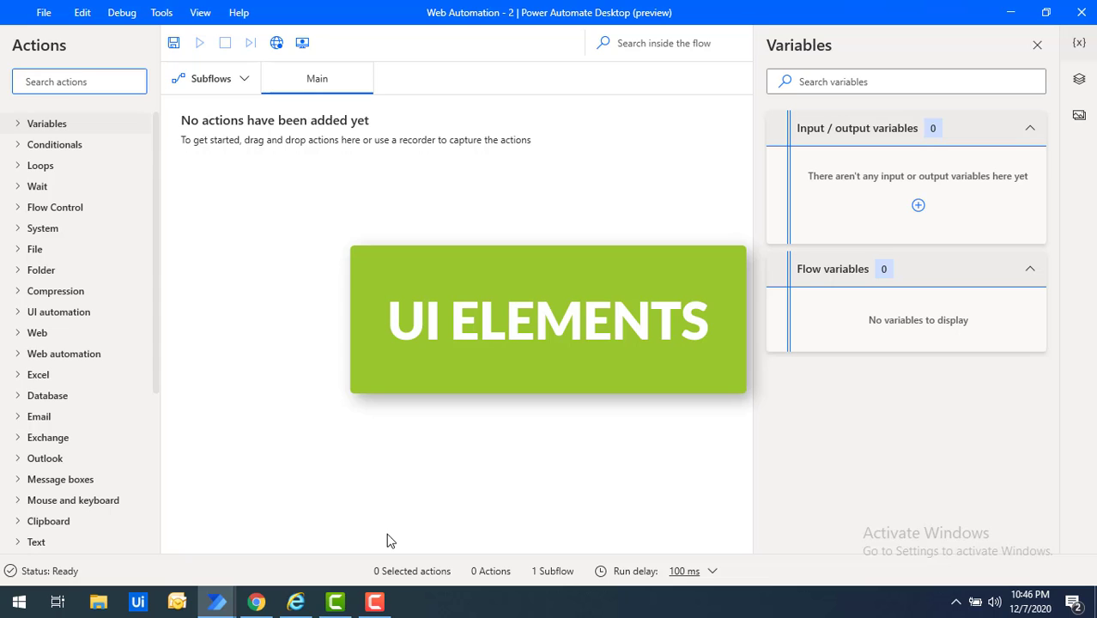
Step: Show the UI elements pane for the empty Web Automation - 2 flow in Power Automate Desktop
{"action": "left_click", "coordinate": [1080, 80]}
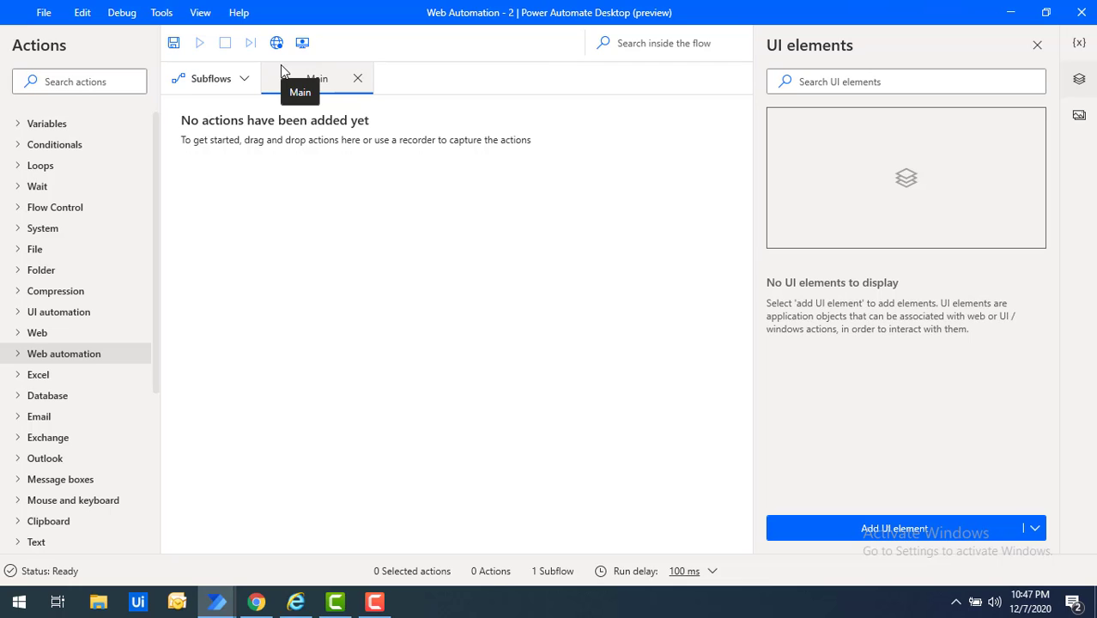
{"action": "left_click", "coordinate": [1080, 81]}
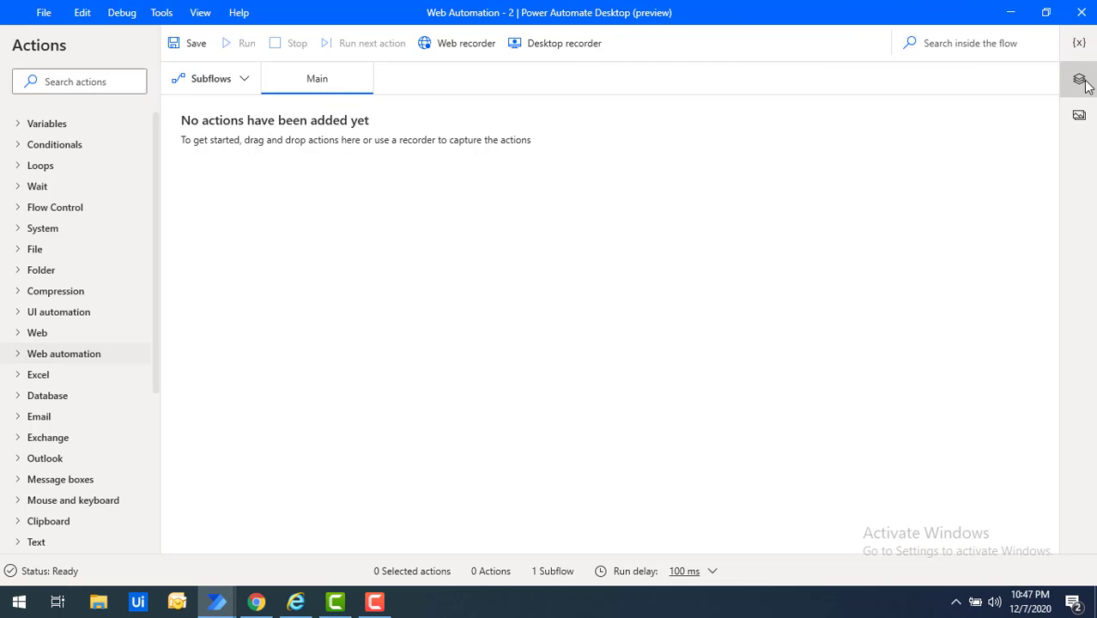
{"action": "left_click", "coordinate": [1084, 82]}
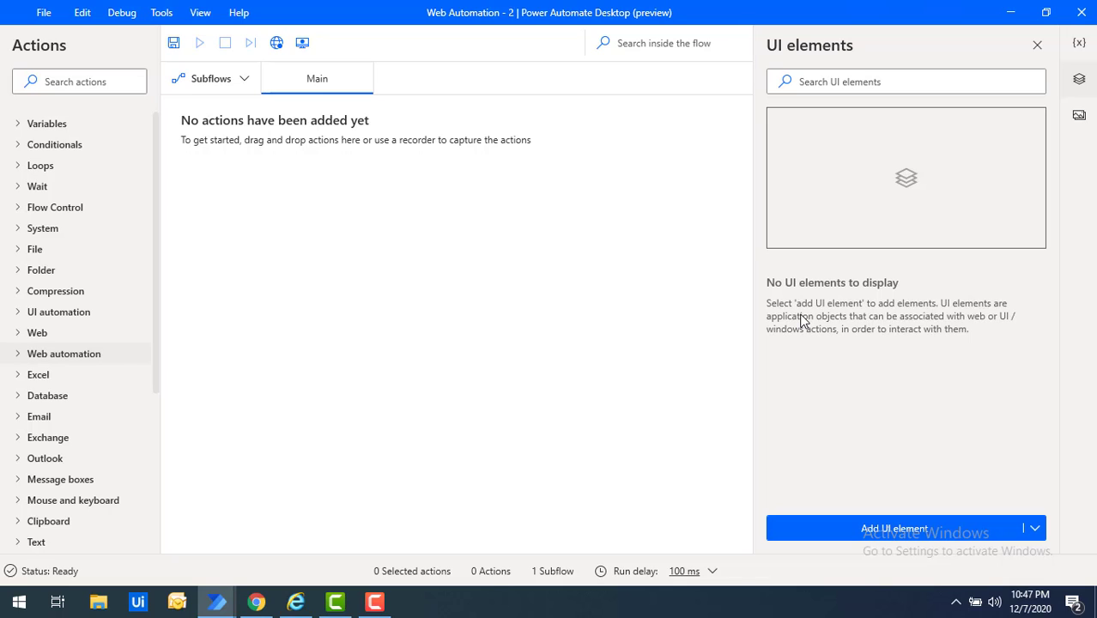
Step: Start a tracking session for adding UI elements, with the Chrome registration form in front and the session window moved clear of its fields
{"action": "left_click", "coordinate": [892, 529]}
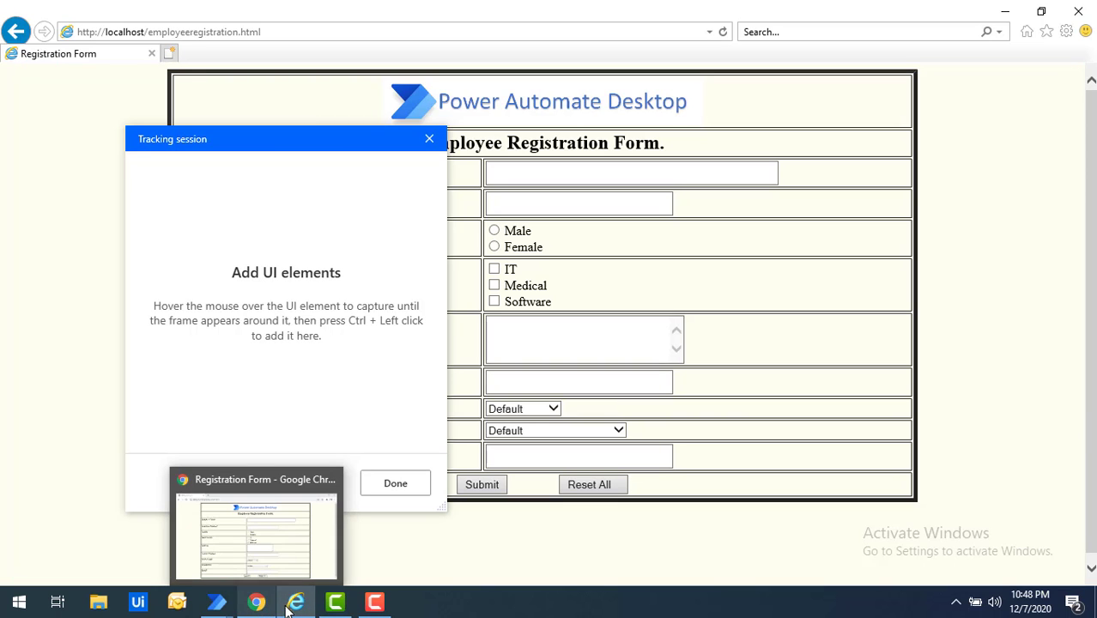
{"action": "mouse_move", "coordinate": [253, 606]}
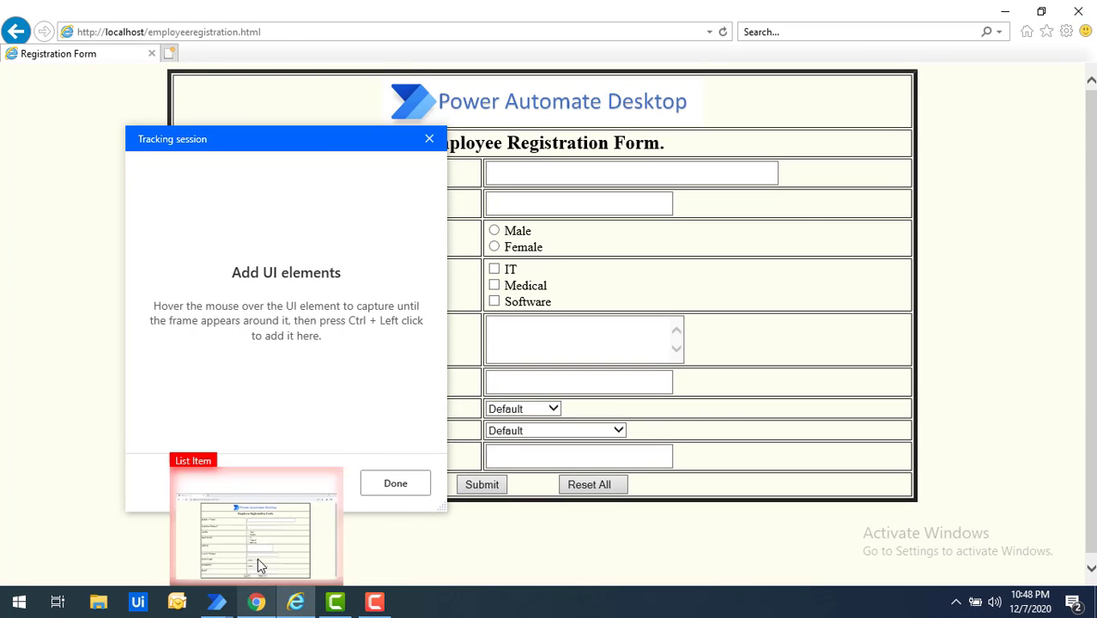
{"action": "left_click", "coordinate": [258, 558]}
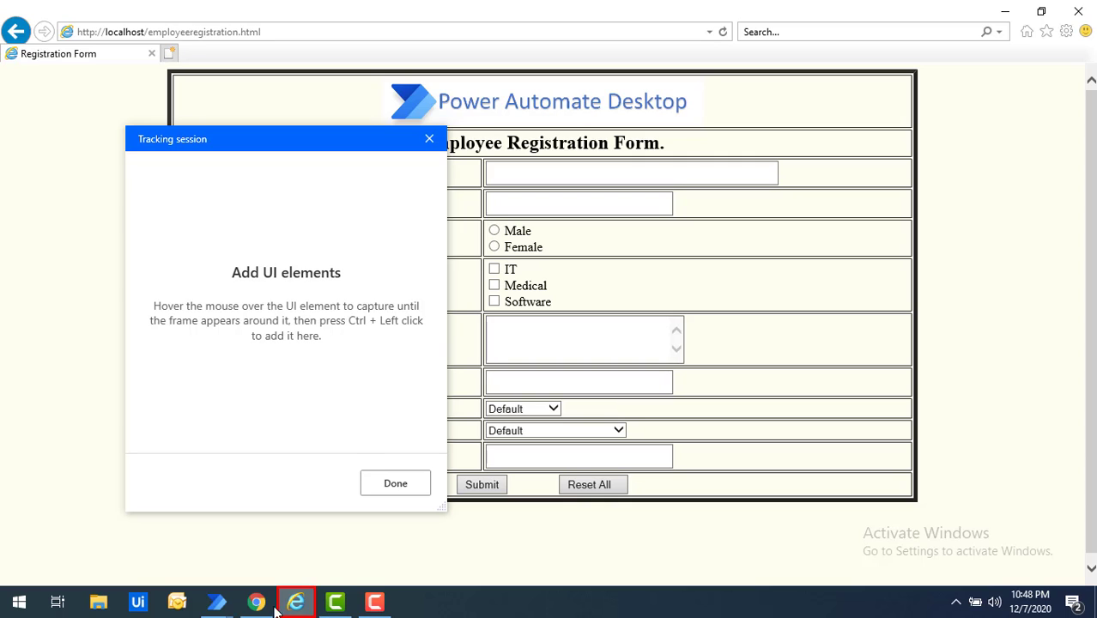
{"action": "left_click", "coordinate": [258, 604]}
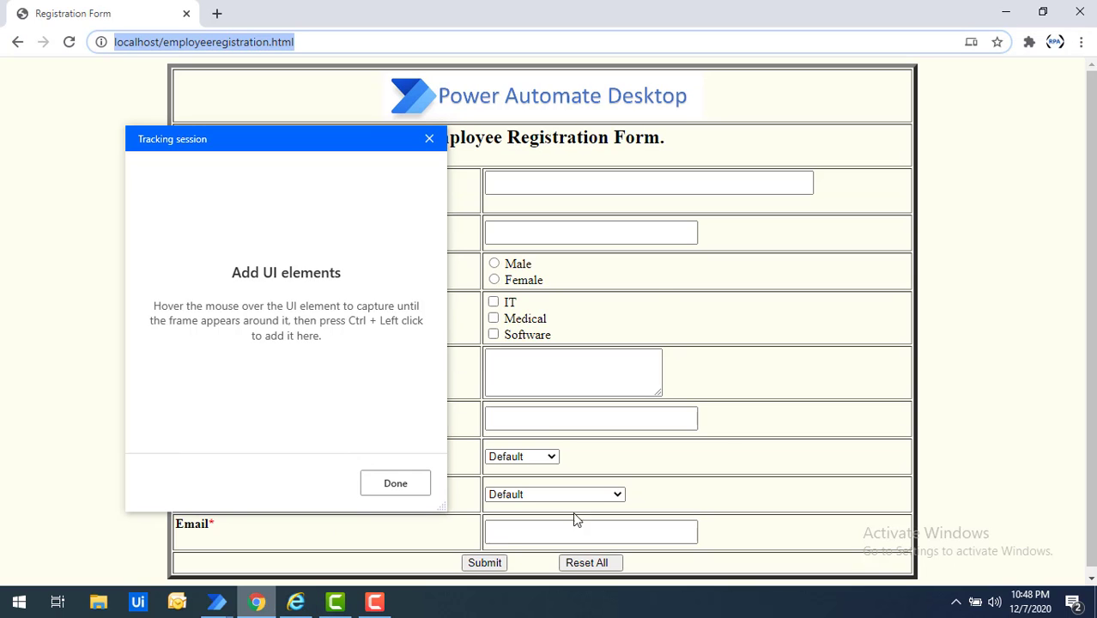
{"action": "left_click_drag", "start_coordinate": [307, 144], "coordinate": [205, 139]}
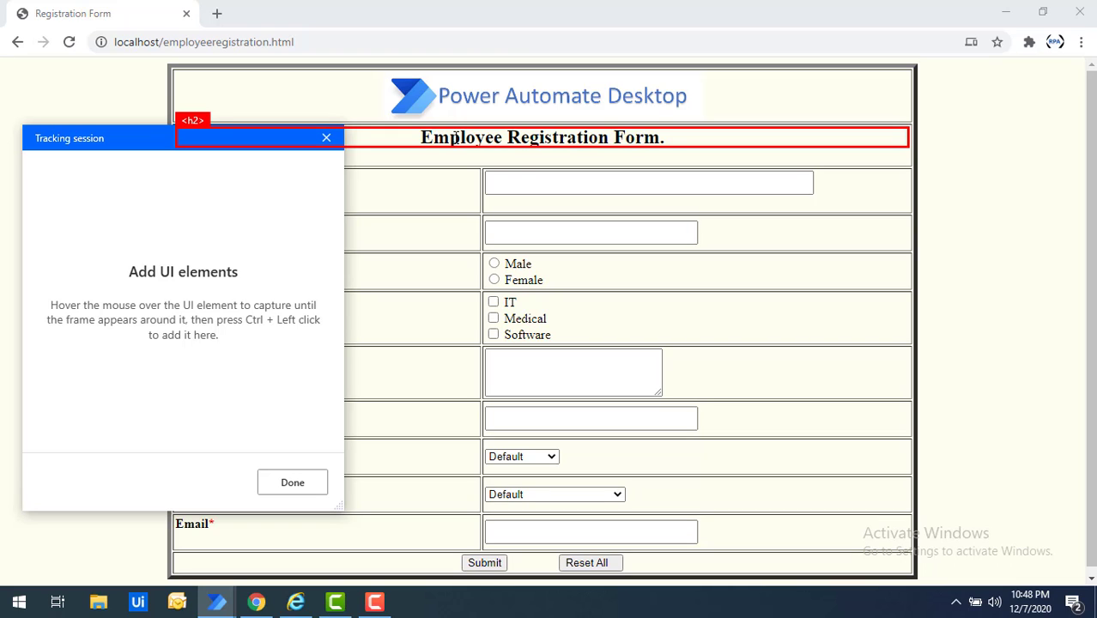
Step: Capture the Employee Name text field on the Chrome form twice, as a window Edit element and as a web text input
{"action": "left_click", "coordinate": [532, 184]}
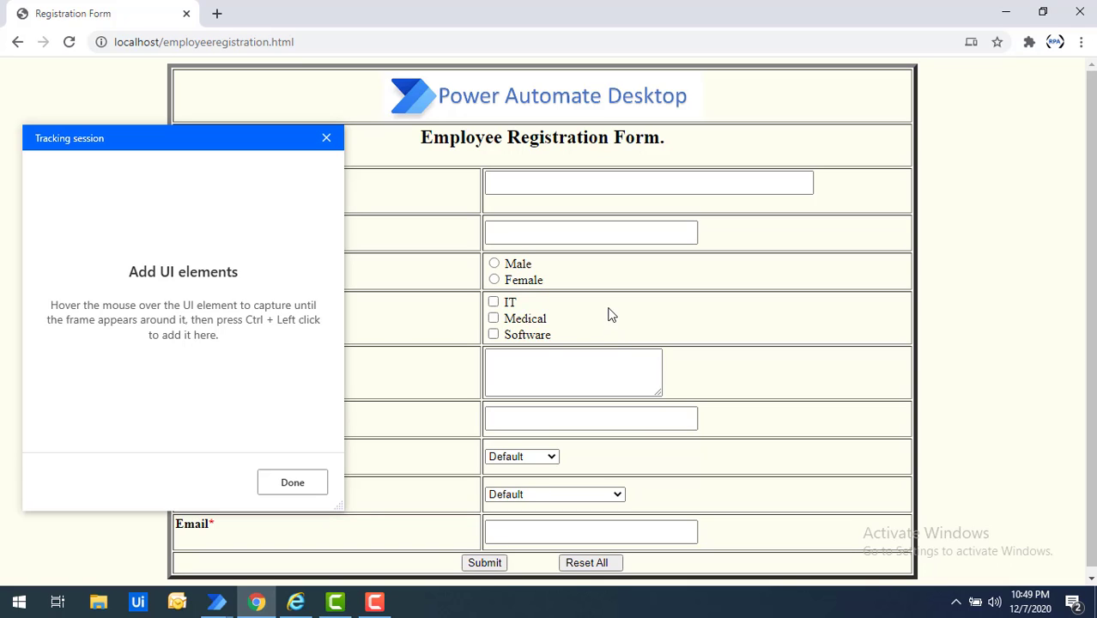
{"action": "left_click", "coordinate": [544, 182], "text": "ctrl"}
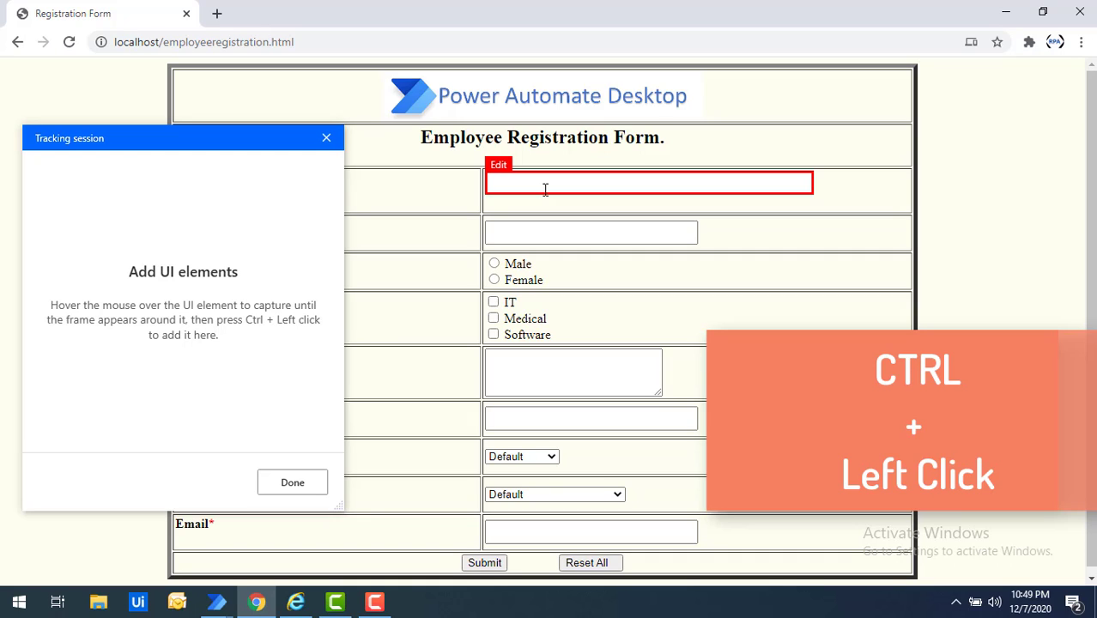
{"action": "left_click", "coordinate": [544, 189], "text": "ctrl"}
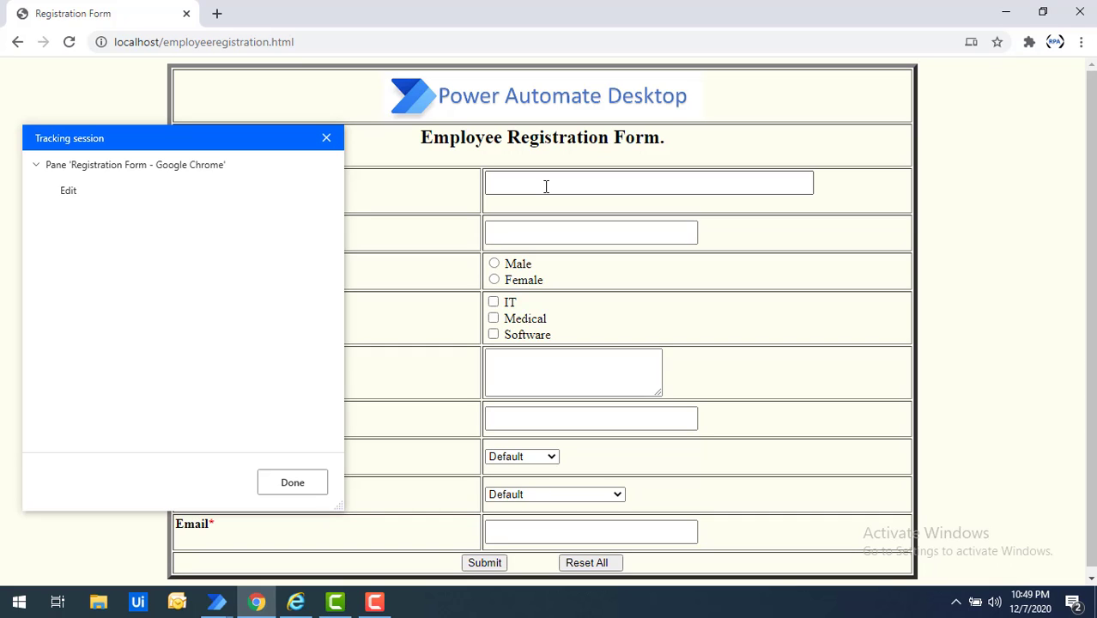
{"action": "mouse_move", "coordinate": [87, 192]}
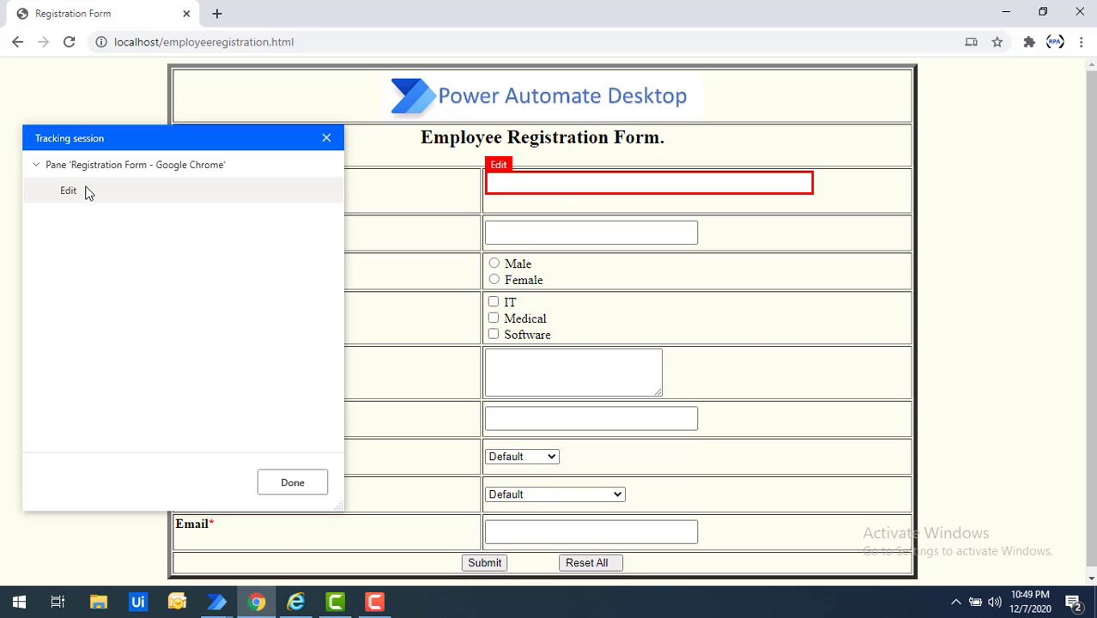
{"action": "left_click", "coordinate": [543, 179], "text": "ctrl"}
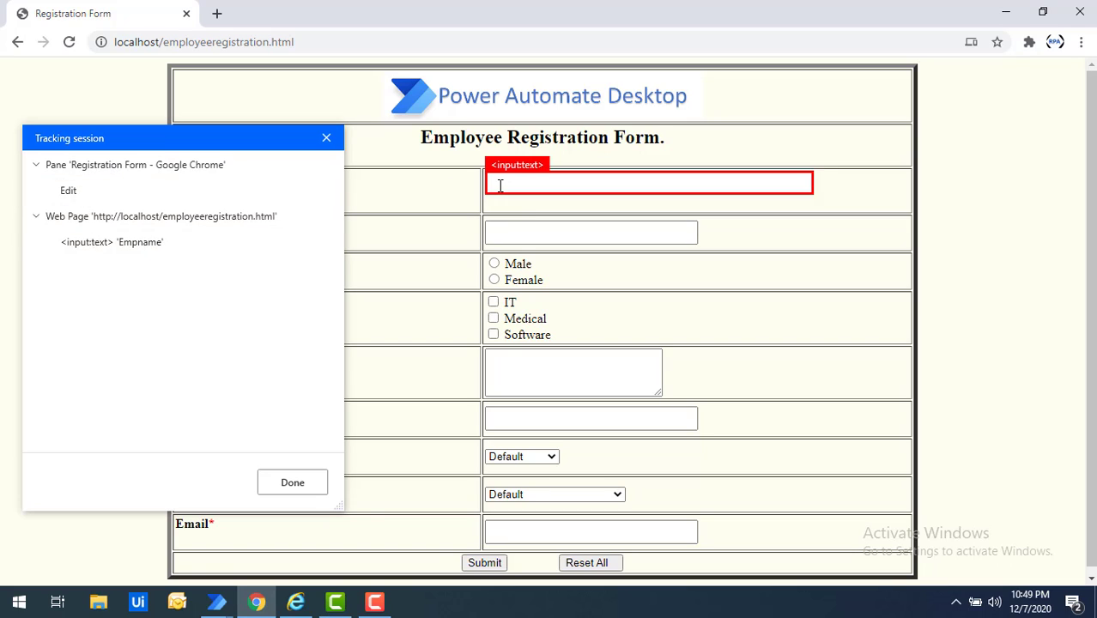
Step: Capture the Male radio button, Medical check box, Job Location drop-down, Email field and Submit button of the Chrome form as UI elements
{"action": "left_click", "coordinate": [495, 265]}
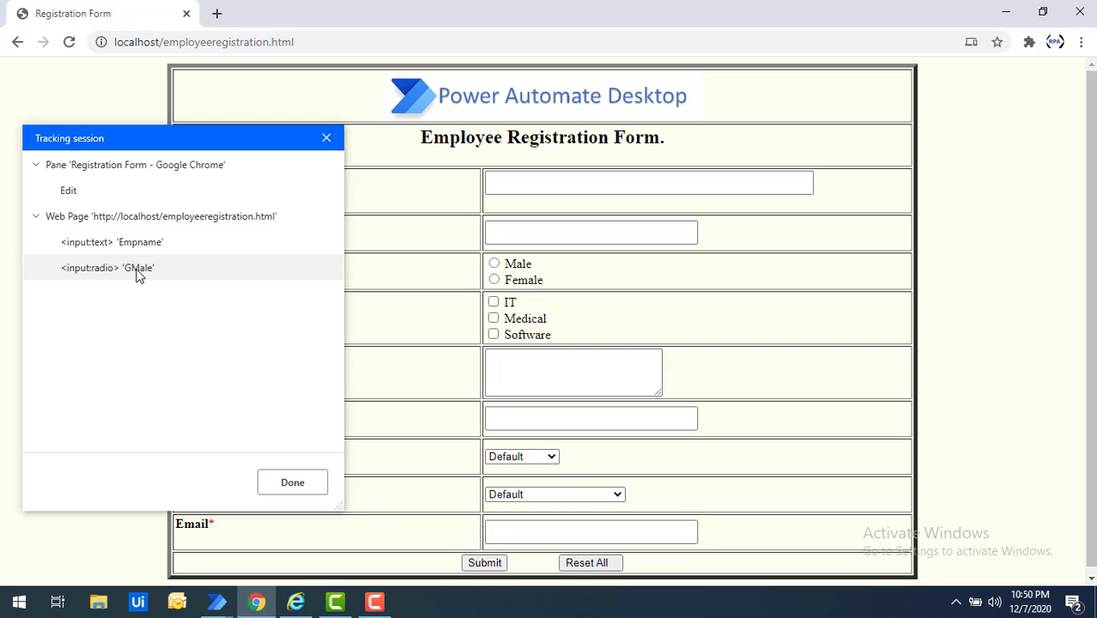
{"action": "left_click", "coordinate": [494, 321]}
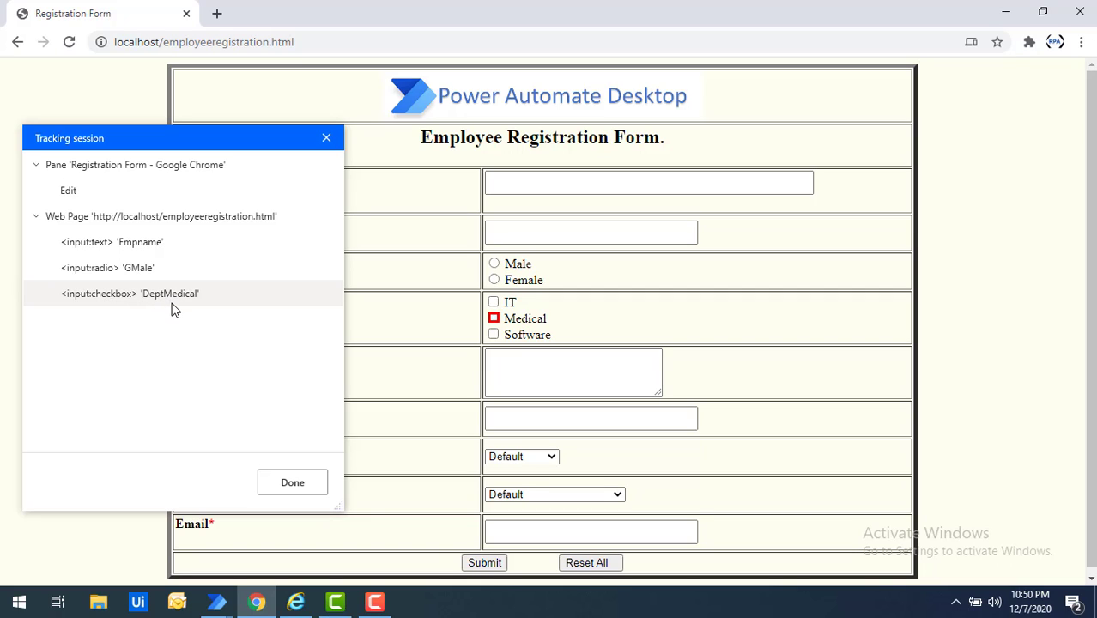
{"action": "left_click", "coordinate": [521, 463], "text": "ctrl"}
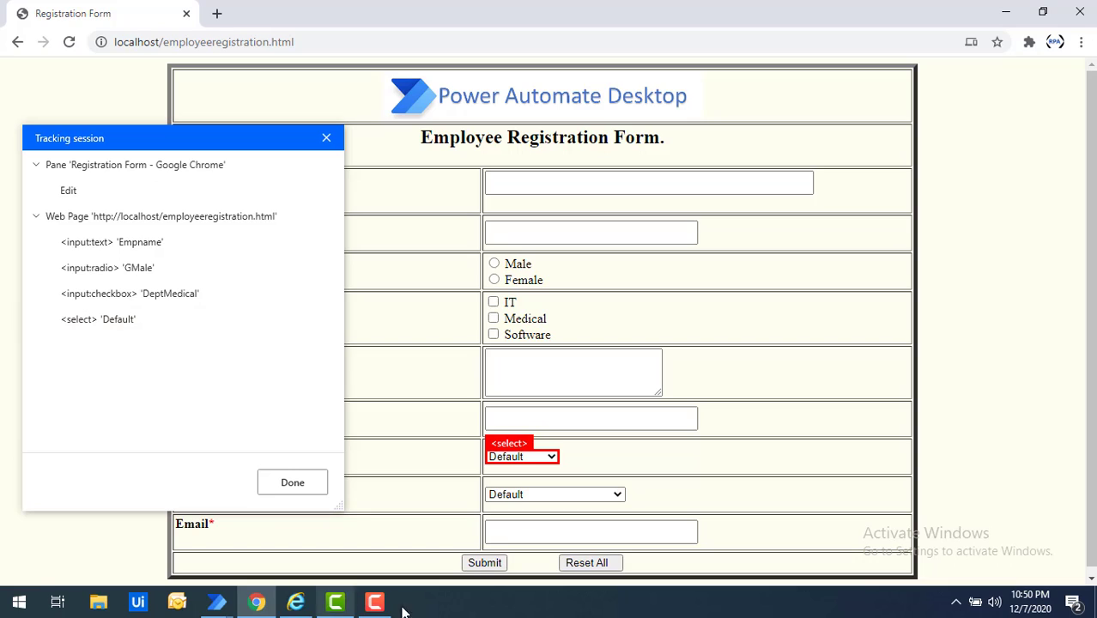
{"action": "left_click", "coordinate": [518, 537]}
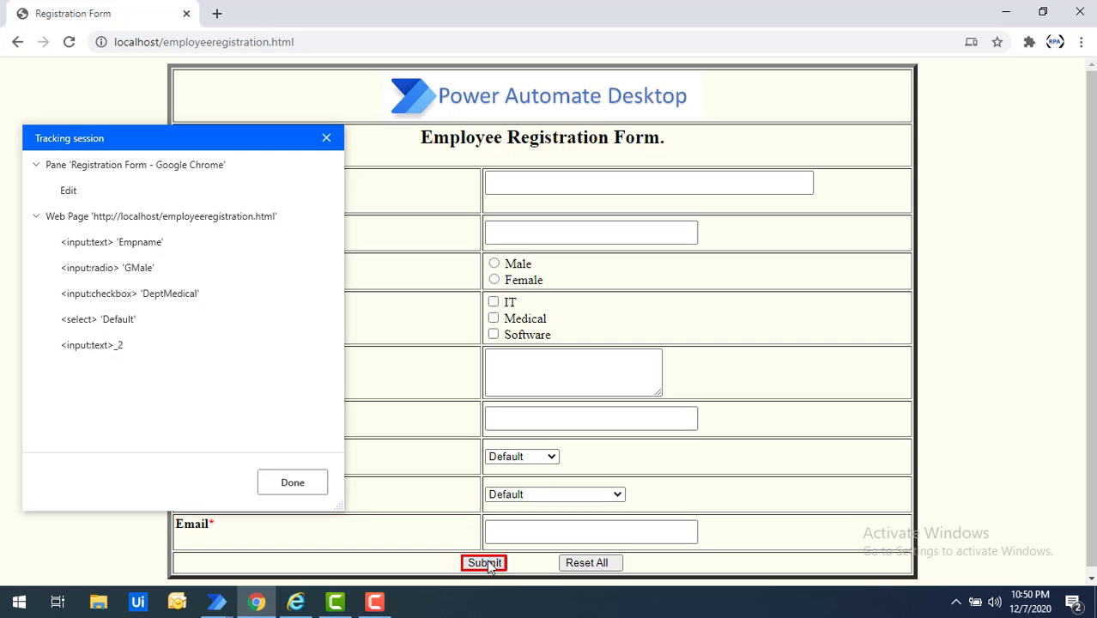
{"action": "left_click", "coordinate": [487, 563]}
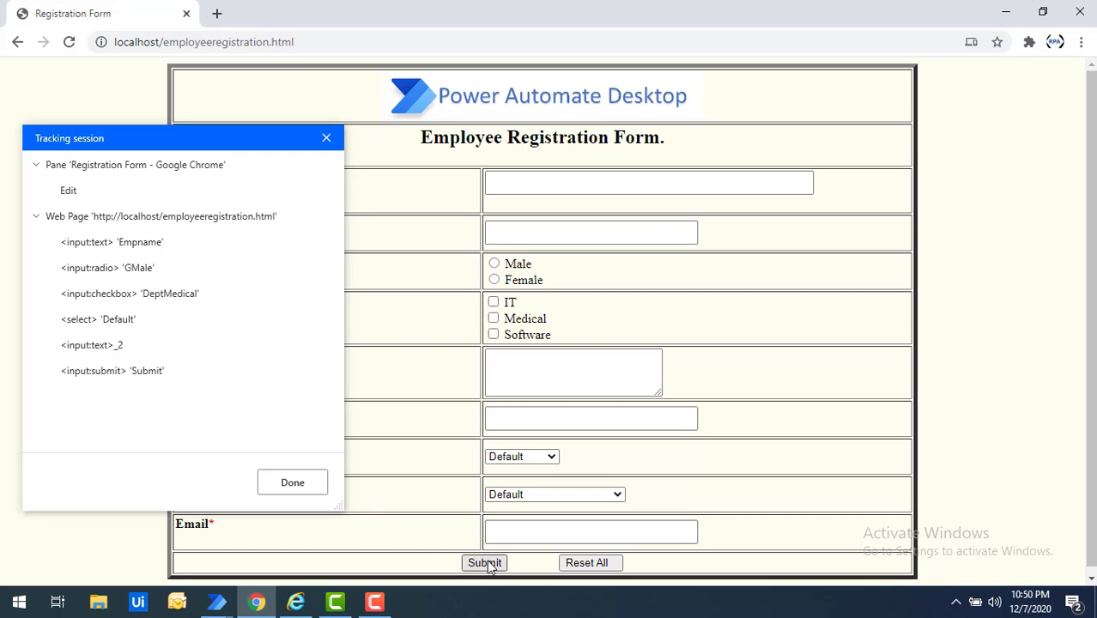
{"action": "mouse_move", "coordinate": [133, 378]}
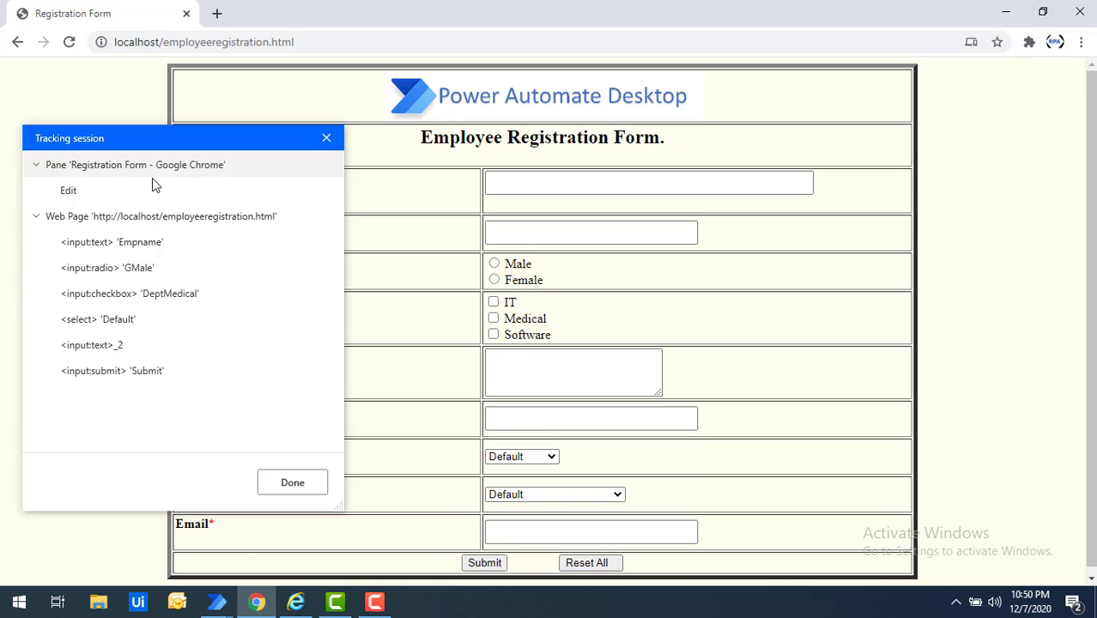
Step: Capture the Employee Name field twice and the Employee Number field once on the Internet Explorer form, and finish the tracking session
{"action": "mouse_move", "coordinate": [296, 603]}
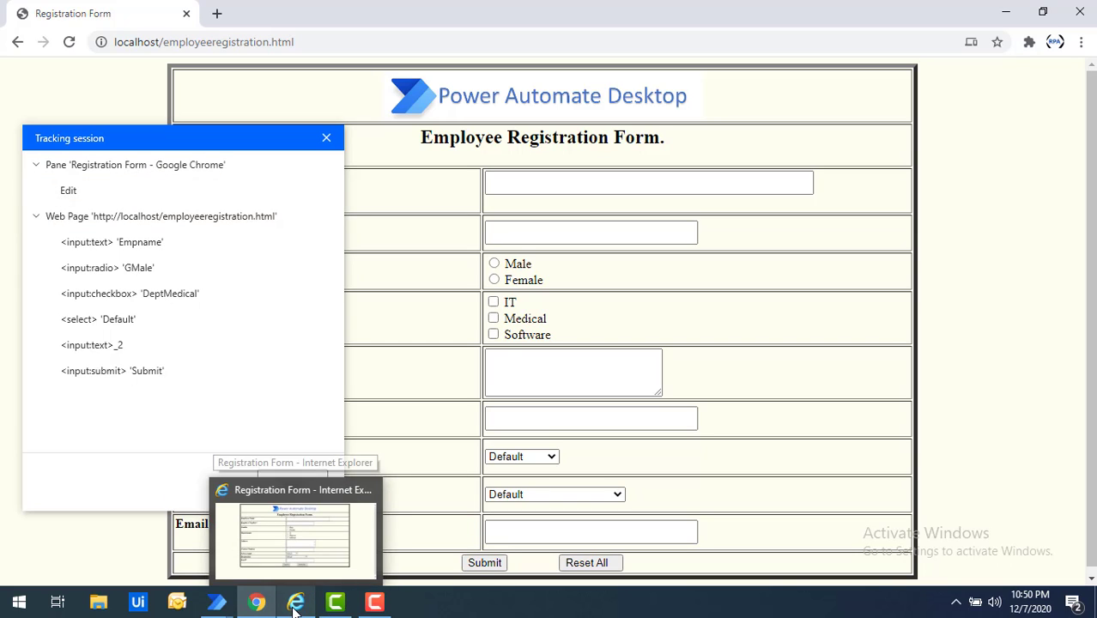
{"action": "left_click", "coordinate": [292, 535]}
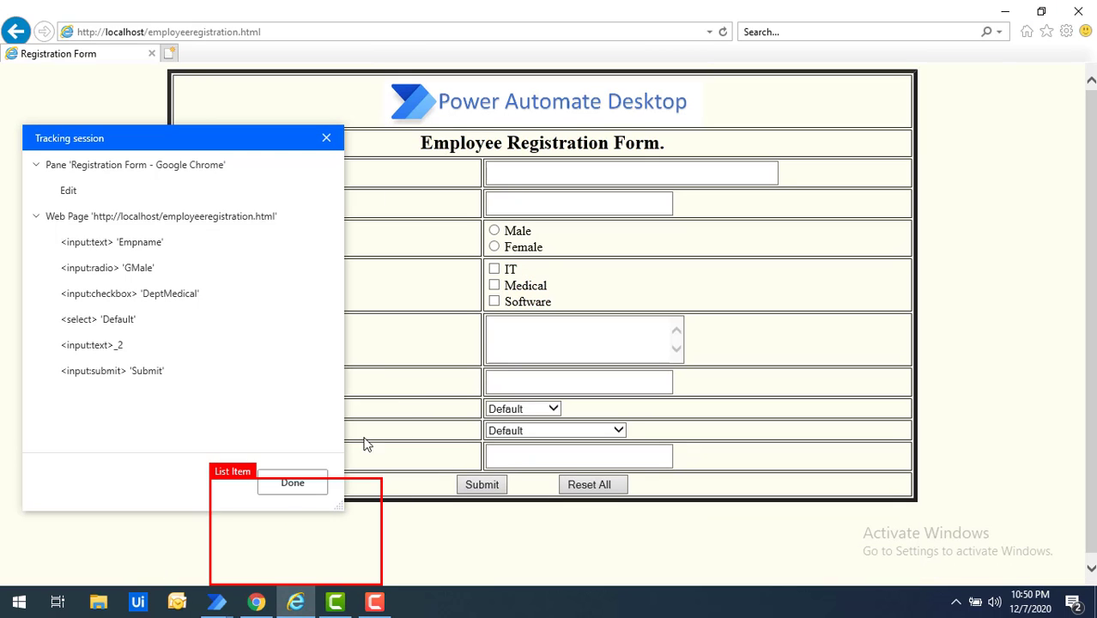
{"action": "left_click", "coordinate": [572, 176], "text": "ctrl"}
{"action": "left_click", "coordinate": [573, 176], "text": "ctrl"}
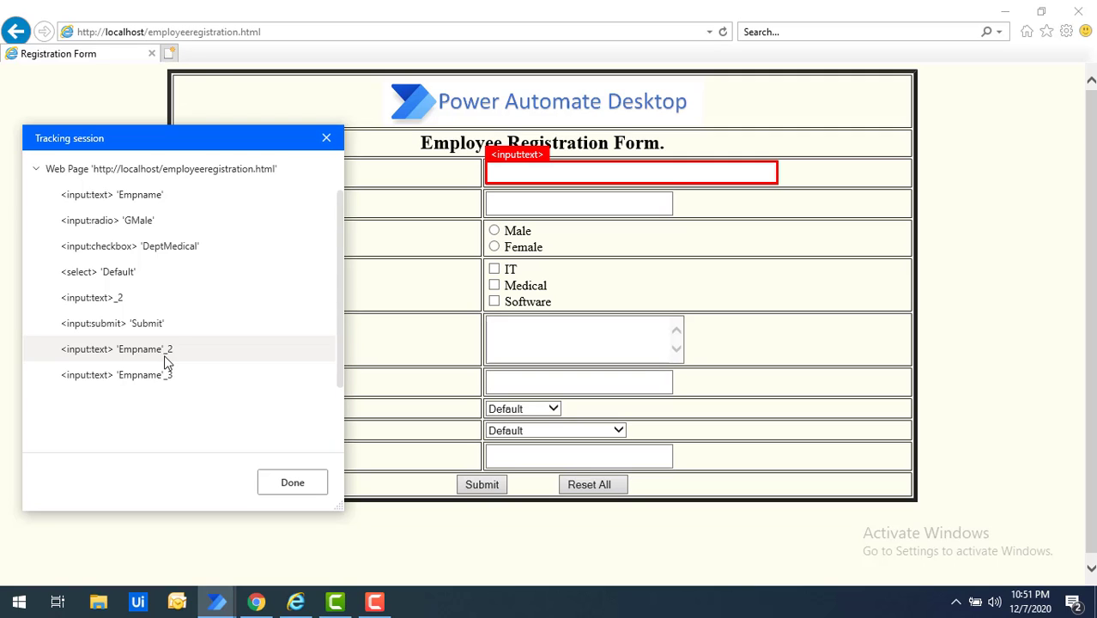
{"action": "scroll", "coordinate": [164, 360], "scroll_direction": "down", "scroll_amount": 1}
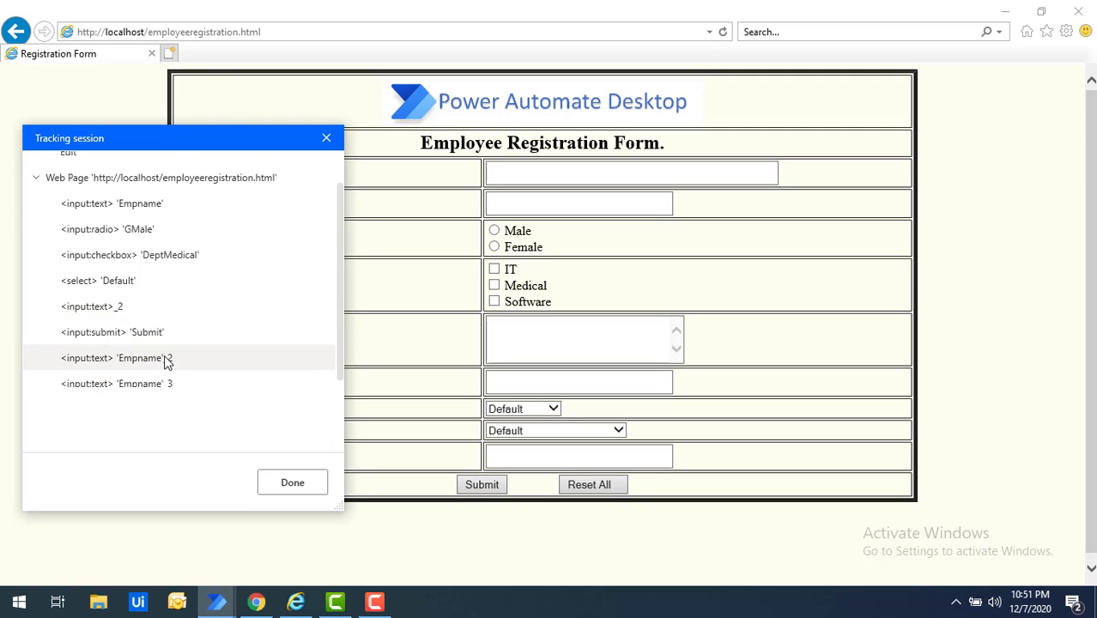
{"action": "left_click", "coordinate": [571, 205], "text": "ctrl"}
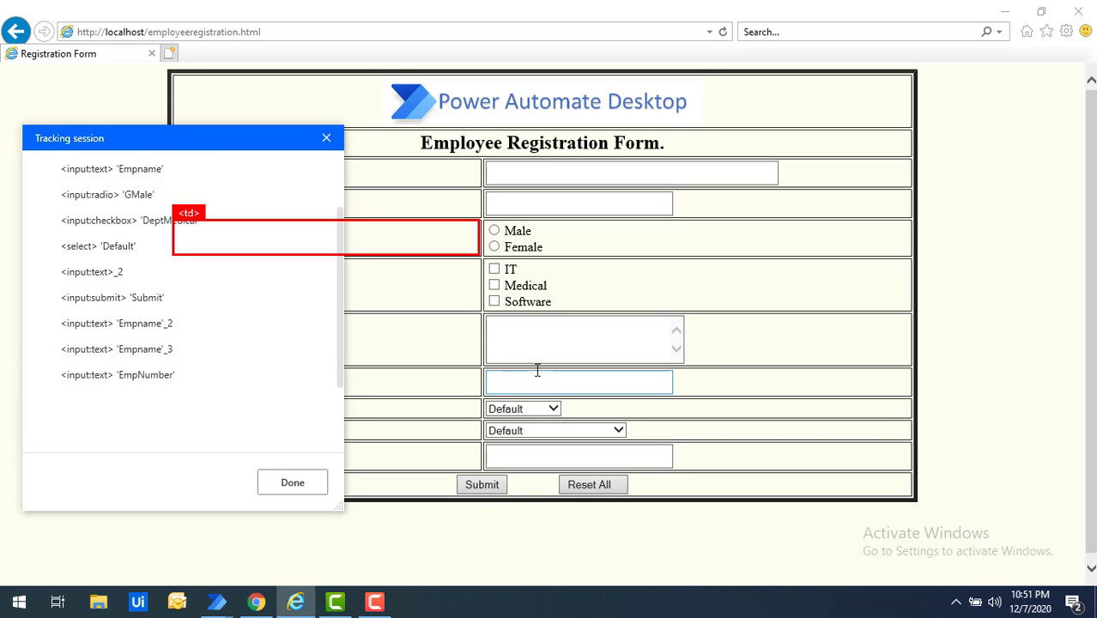
{"action": "left_click", "coordinate": [490, 358]}
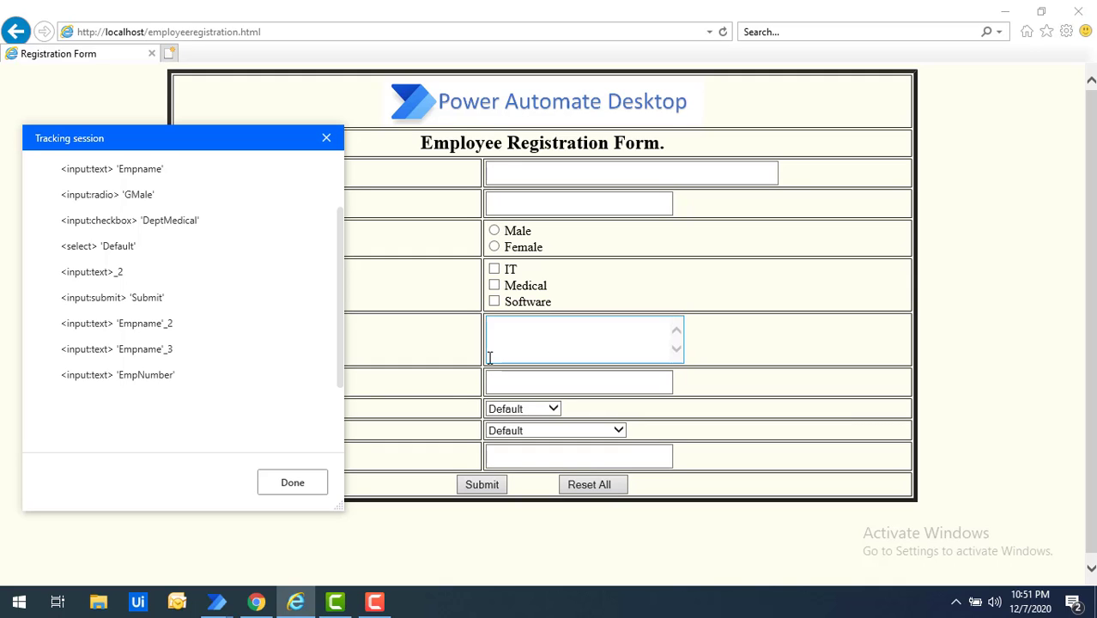
{"action": "left_click", "coordinate": [281, 483]}
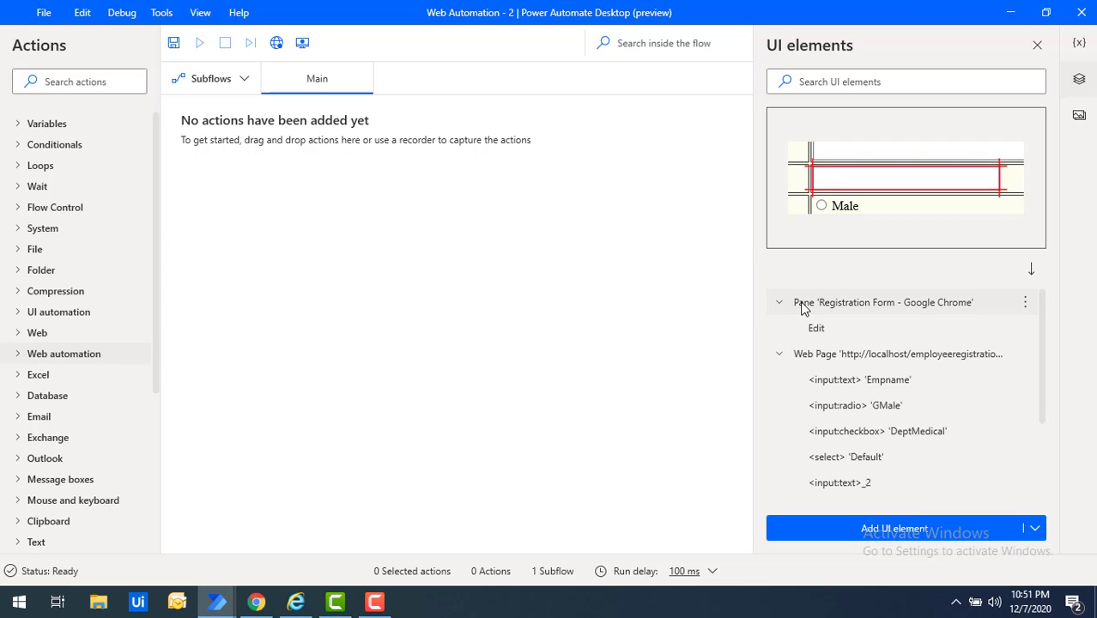
Step: Review the captured UI elements and examine the previews of the Edit element and the web page entry
{"action": "scroll", "coordinate": [938, 359], "scroll_direction": "down", "scroll_amount": 2}
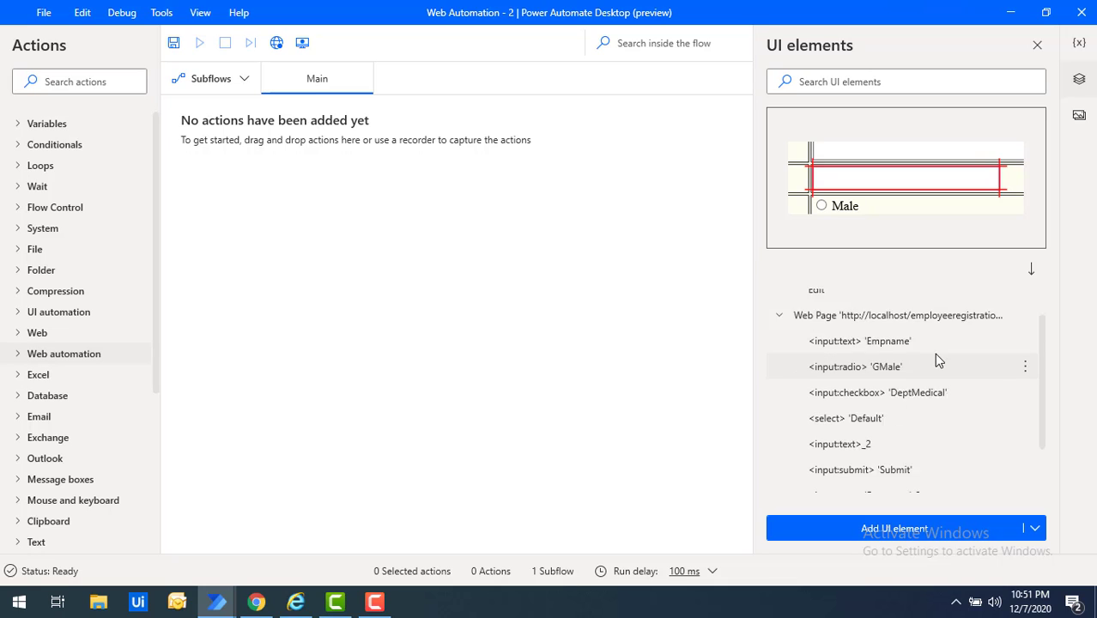
{"action": "scroll", "coordinate": [909, 375], "scroll_direction": "up", "scroll_amount": 2}
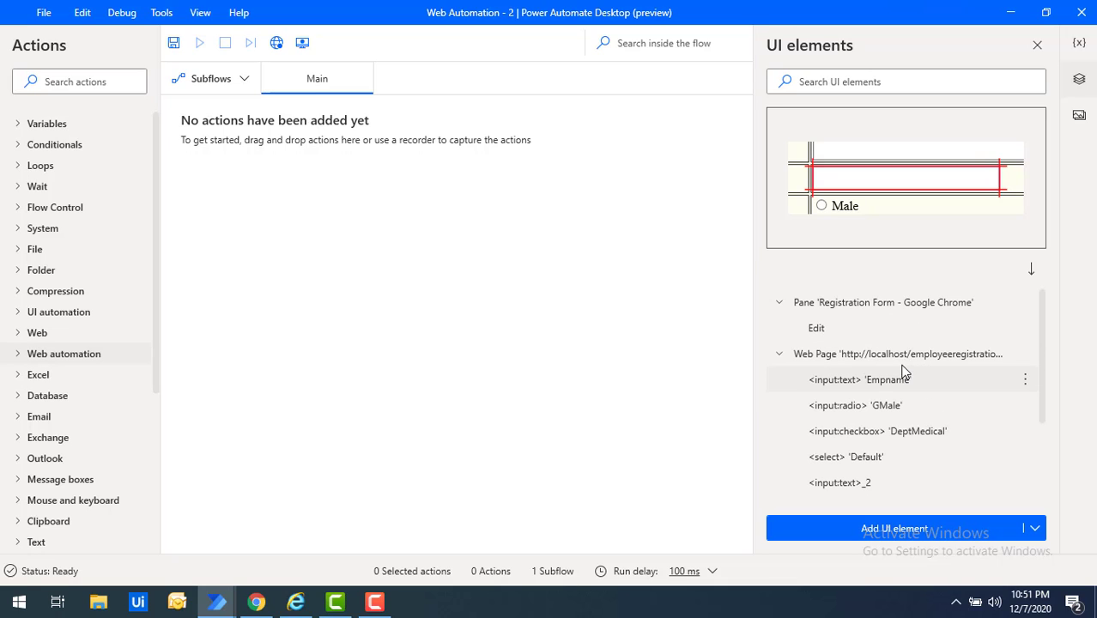
{"action": "scroll", "coordinate": [914, 391], "scroll_direction": "down", "scroll_amount": 3}
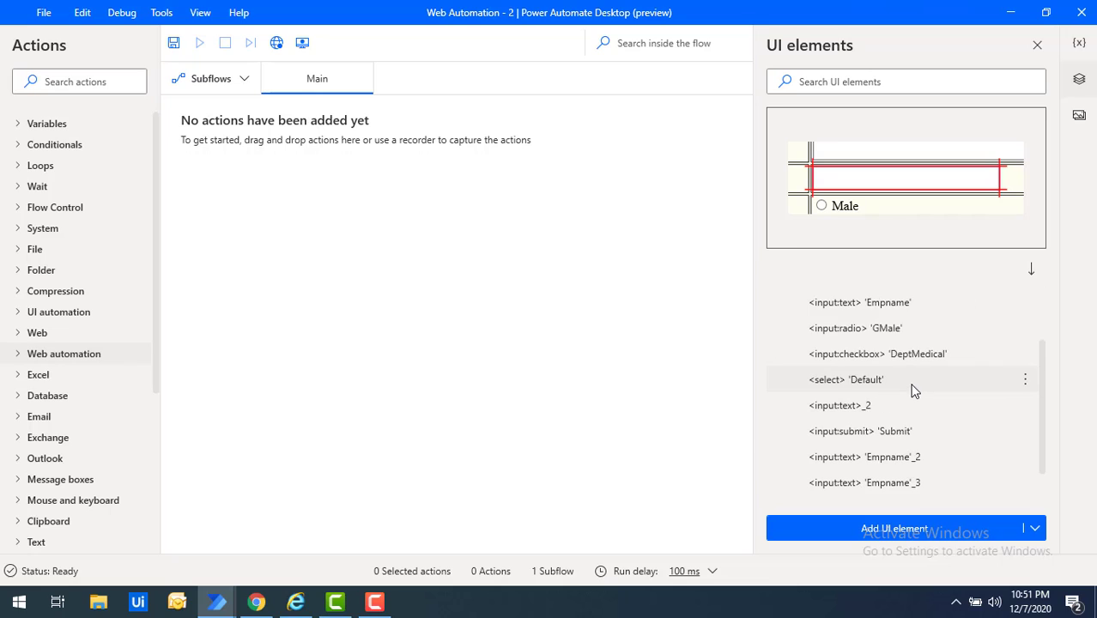
{"action": "scroll", "coordinate": [897, 395], "scroll_direction": "up", "scroll_amount": 3}
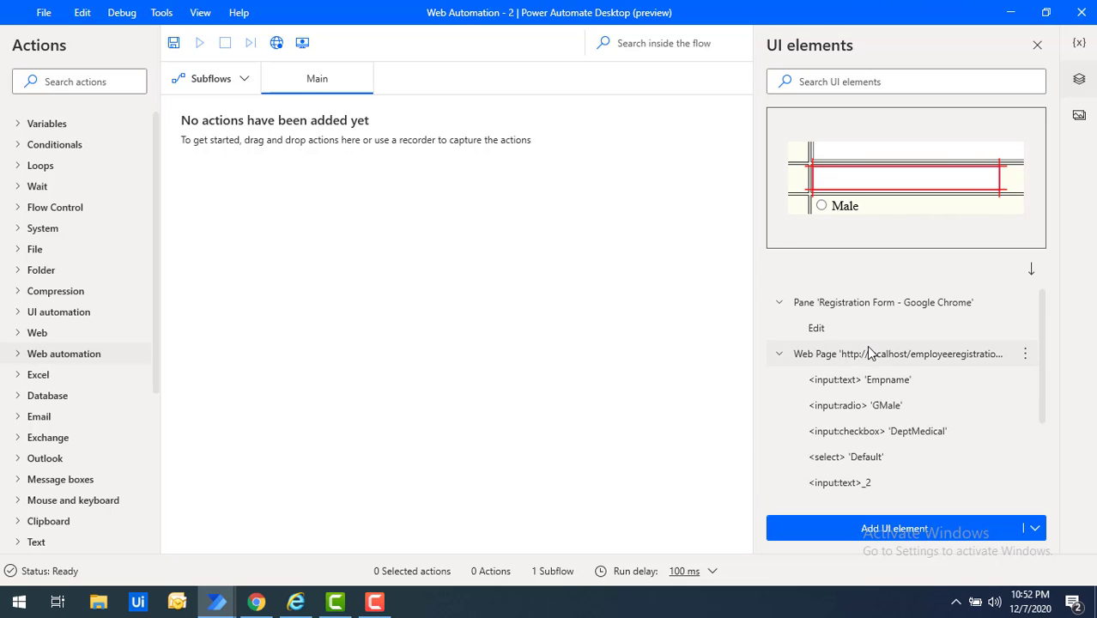
{"action": "left_click", "coordinate": [916, 302]}
{"action": "left_click", "coordinate": [824, 331]}
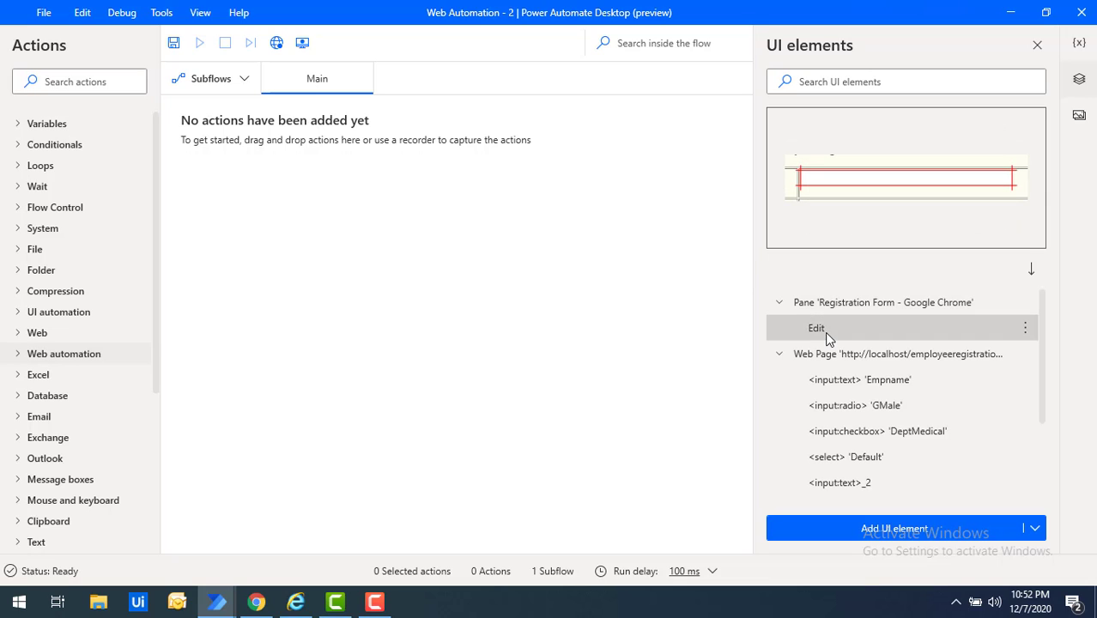
{"action": "left_click", "coordinate": [875, 361]}
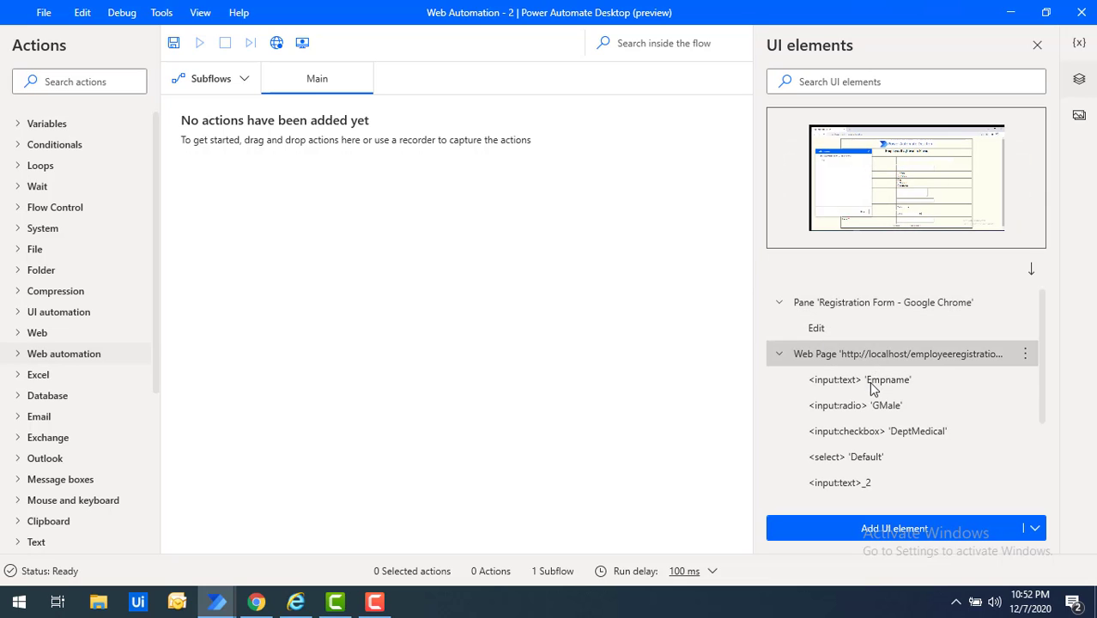
{"action": "scroll", "coordinate": [867, 385], "scroll_direction": "down", "scroll_amount": 3}
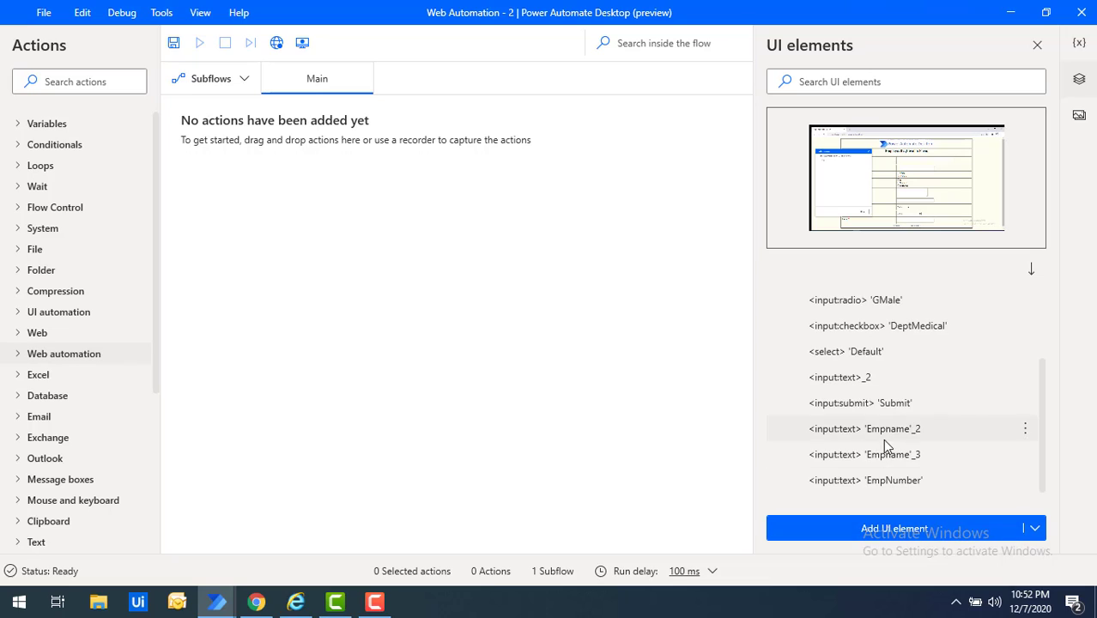
Step: Add a Focus text field on web page action from the web form filling actions to the Main flow
{"action": "scroll", "coordinate": [884, 443], "scroll_direction": "up", "scroll_amount": 2}
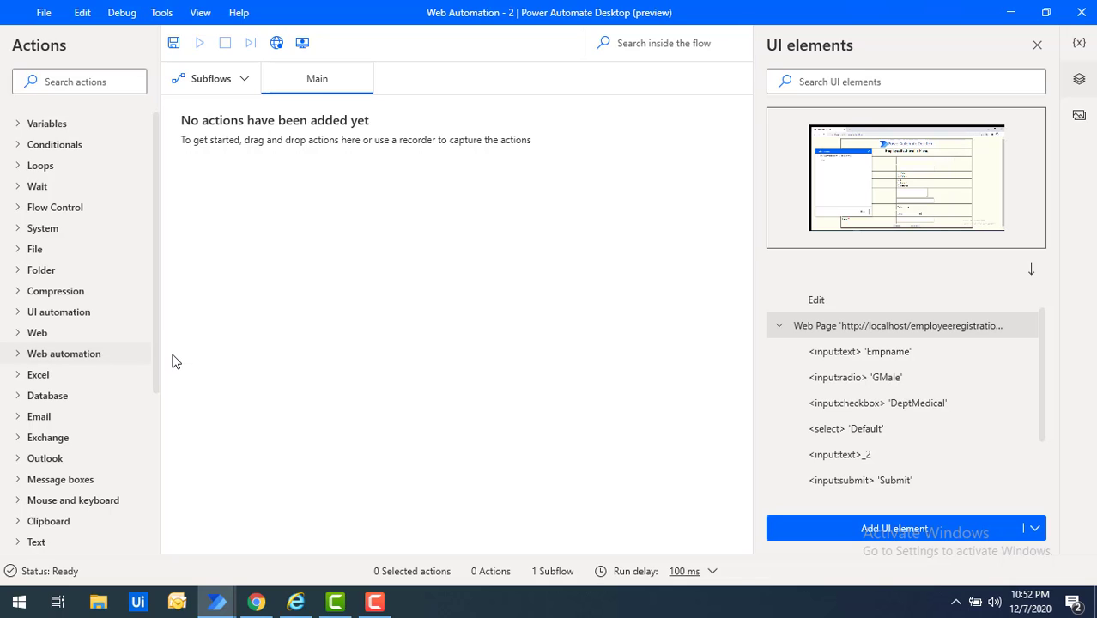
{"action": "left_click", "coordinate": [19, 355]}
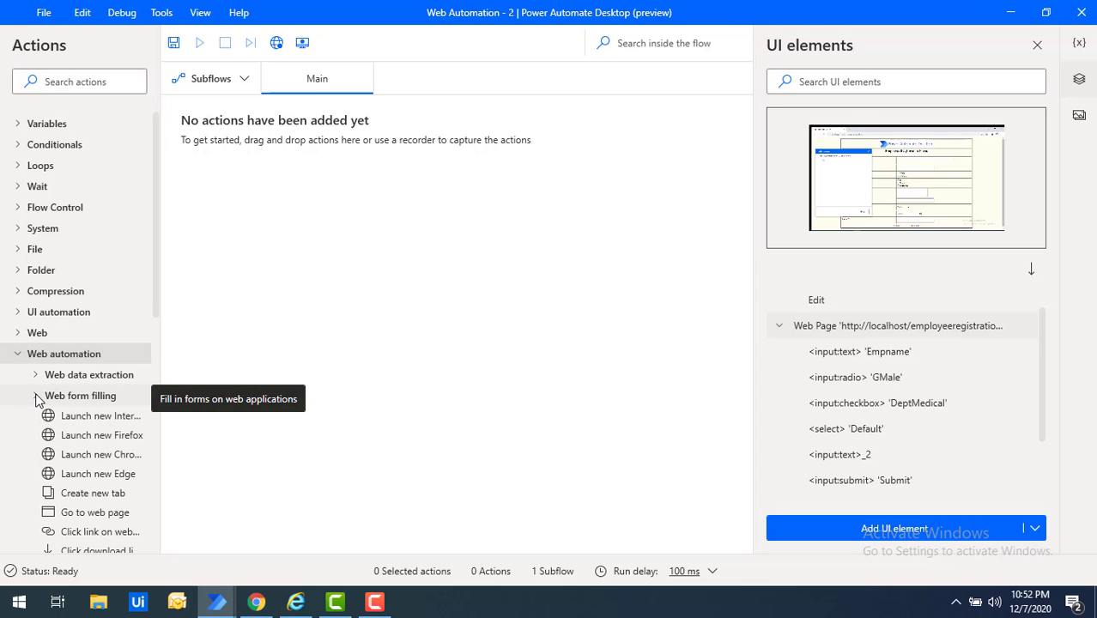
{"action": "left_click", "coordinate": [36, 396]}
{"action": "scroll", "coordinate": [51, 399], "scroll_direction": "down", "scroll_amount": 1}
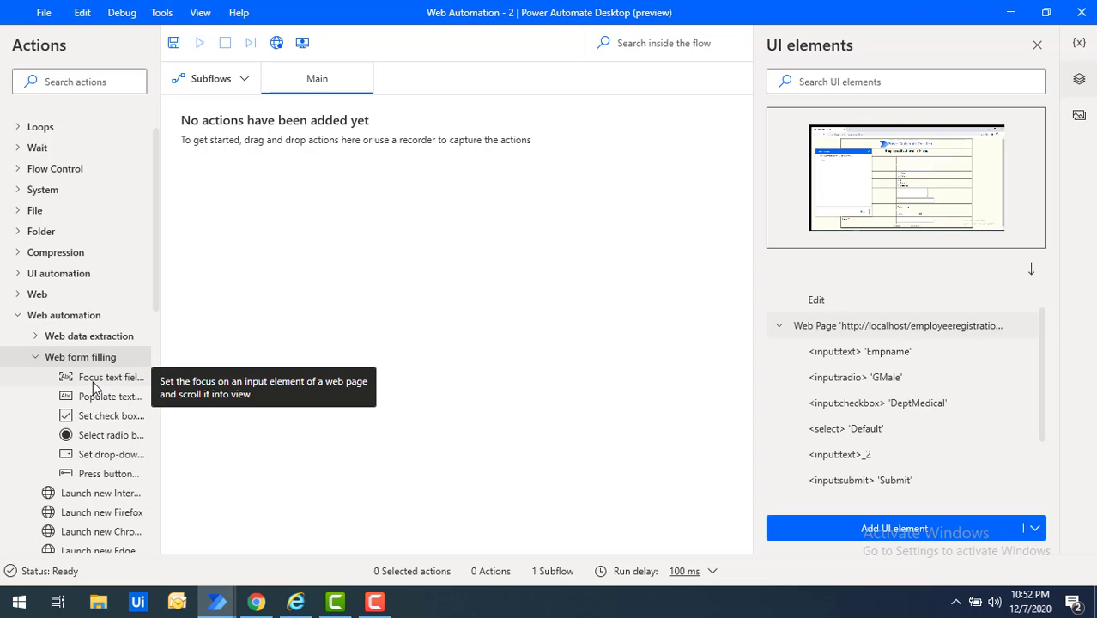
{"action": "left_click_drag", "start_coordinate": [93, 386], "coordinate": [383, 295]}
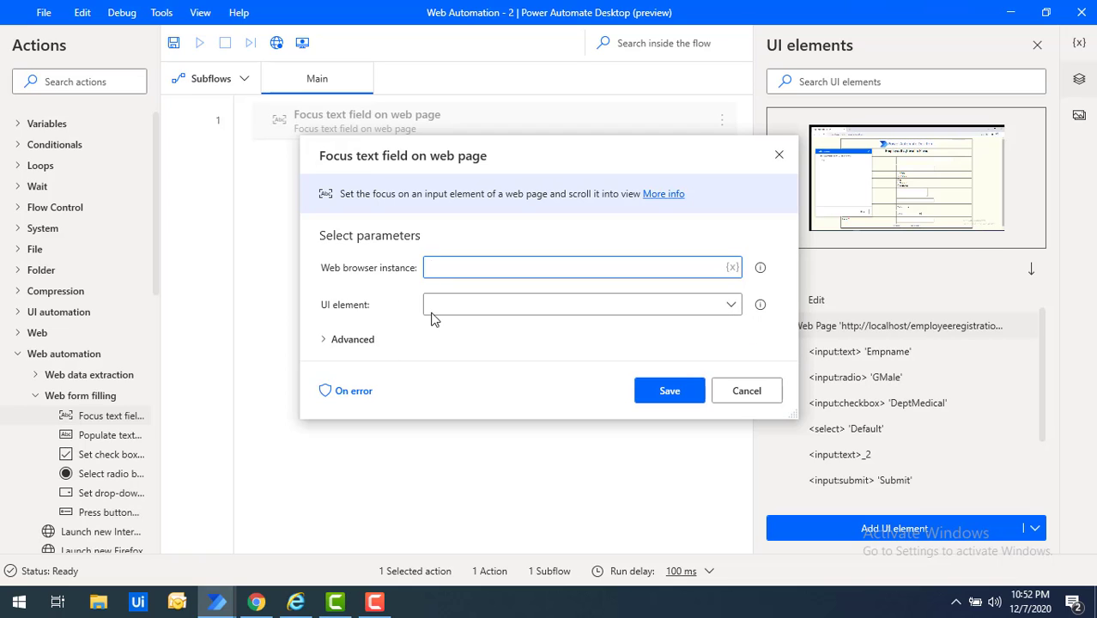
Step: Capture the Reset All and Submit buttons on the Internet Explorer form as new UI elements, with Submit as the focus action's target
{"action": "left_click", "coordinate": [731, 307]}
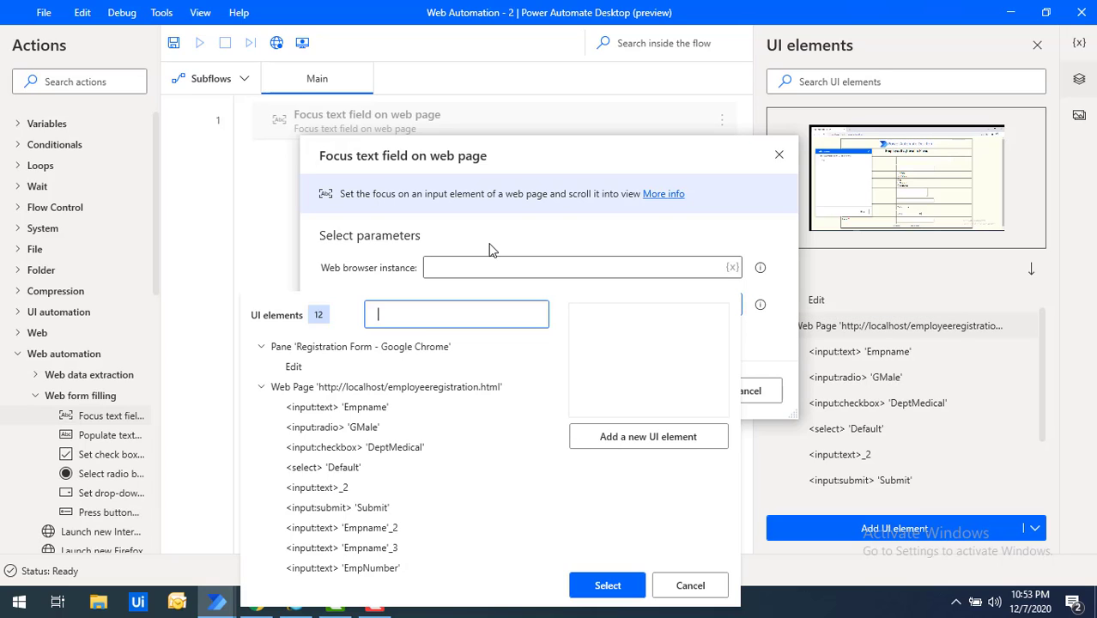
{"action": "left_click", "coordinate": [650, 438]}
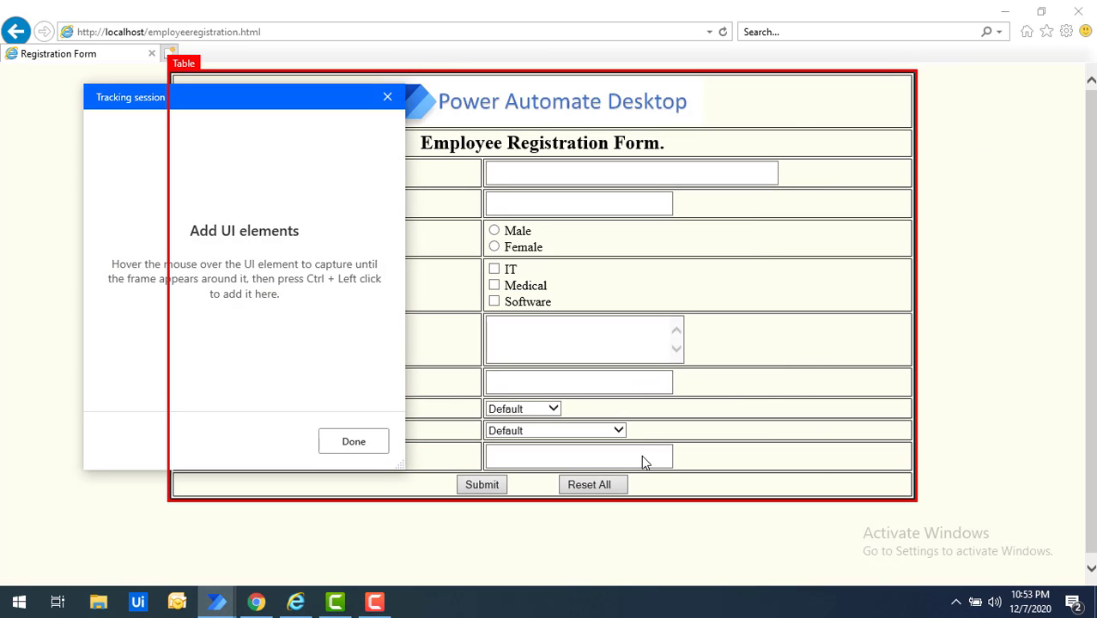
{"action": "left_click", "coordinate": [599, 491]}
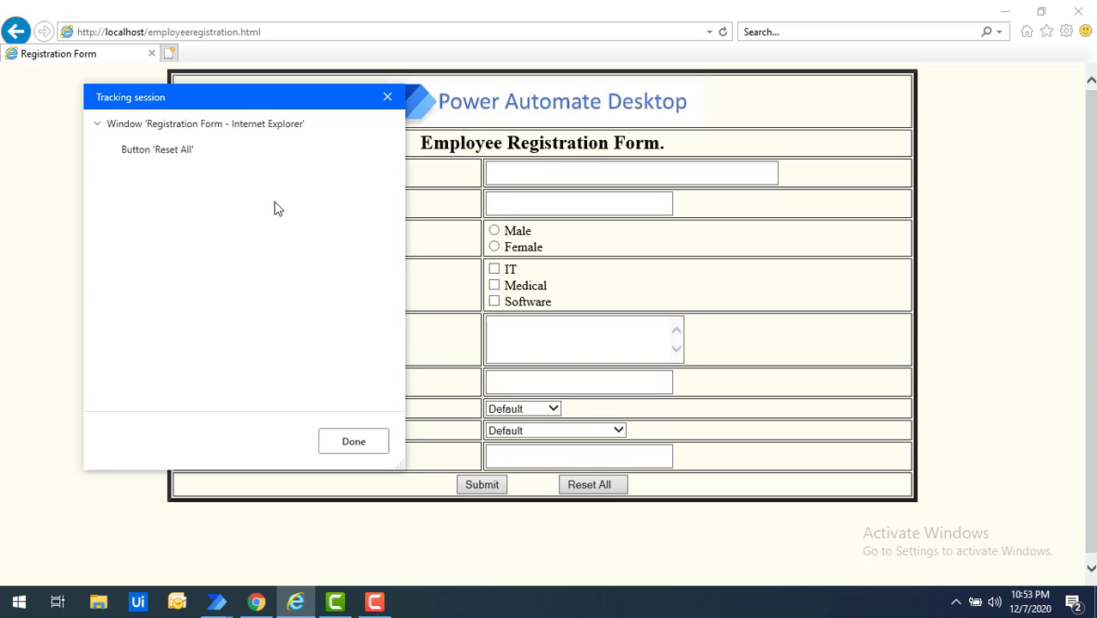
{"action": "left_click", "coordinate": [241, 129]}
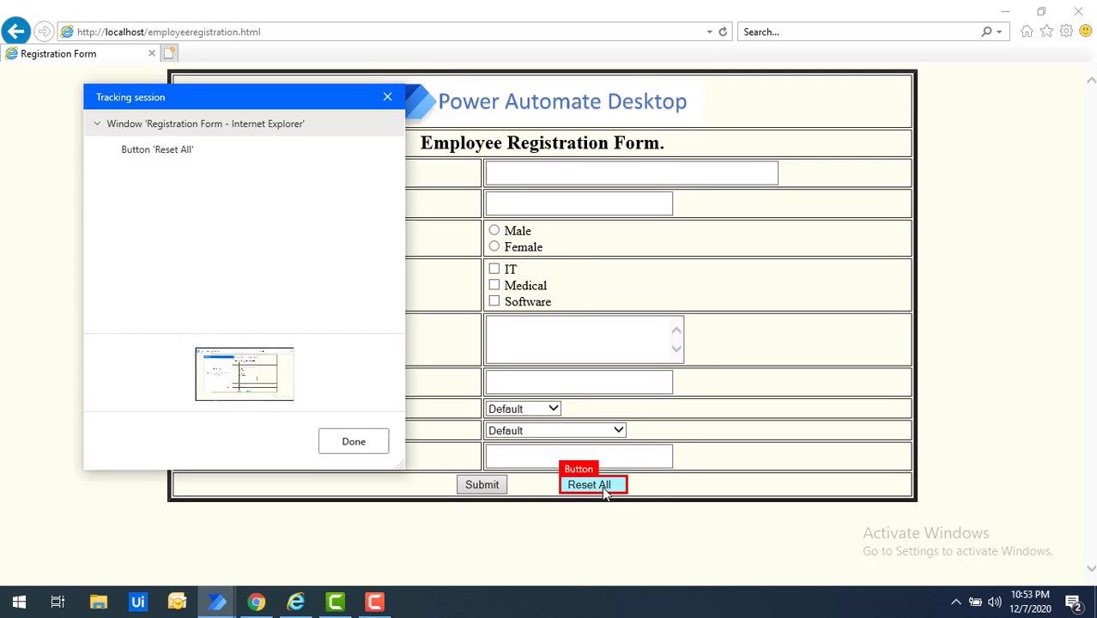
{"action": "left_click", "coordinate": [488, 486]}
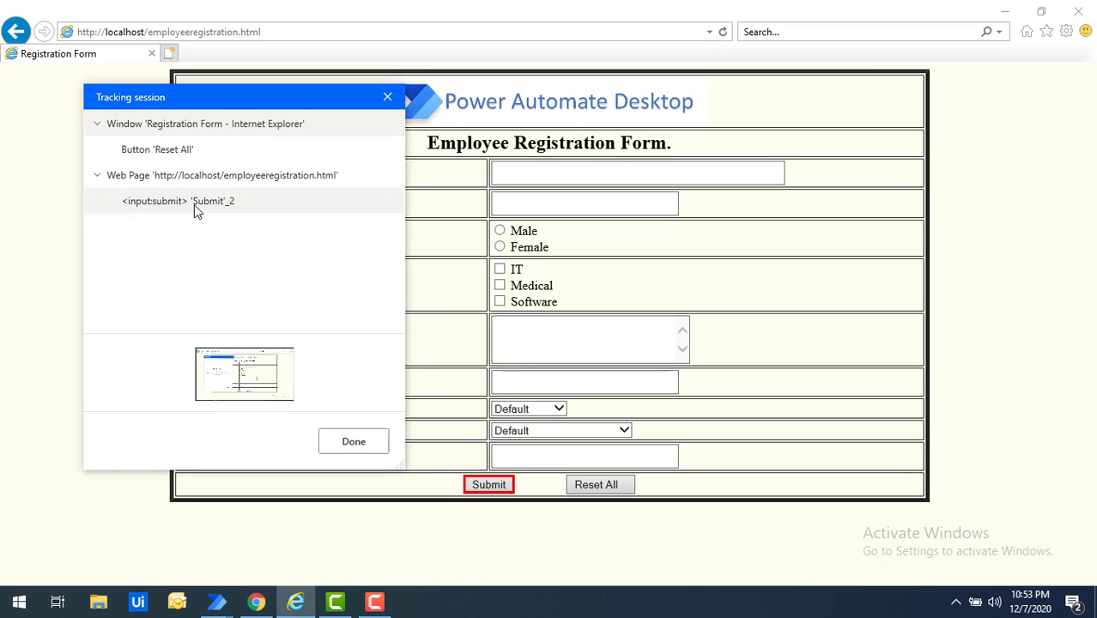
{"action": "left_click", "coordinate": [353, 442]}
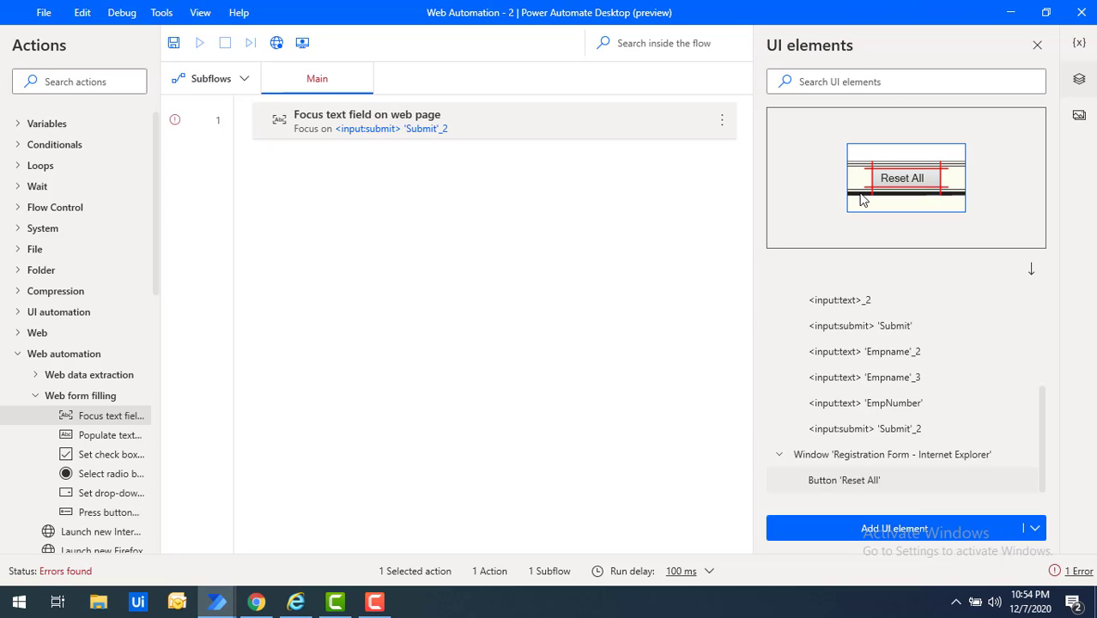
{"action": "left_click", "coordinate": [892, 456]}
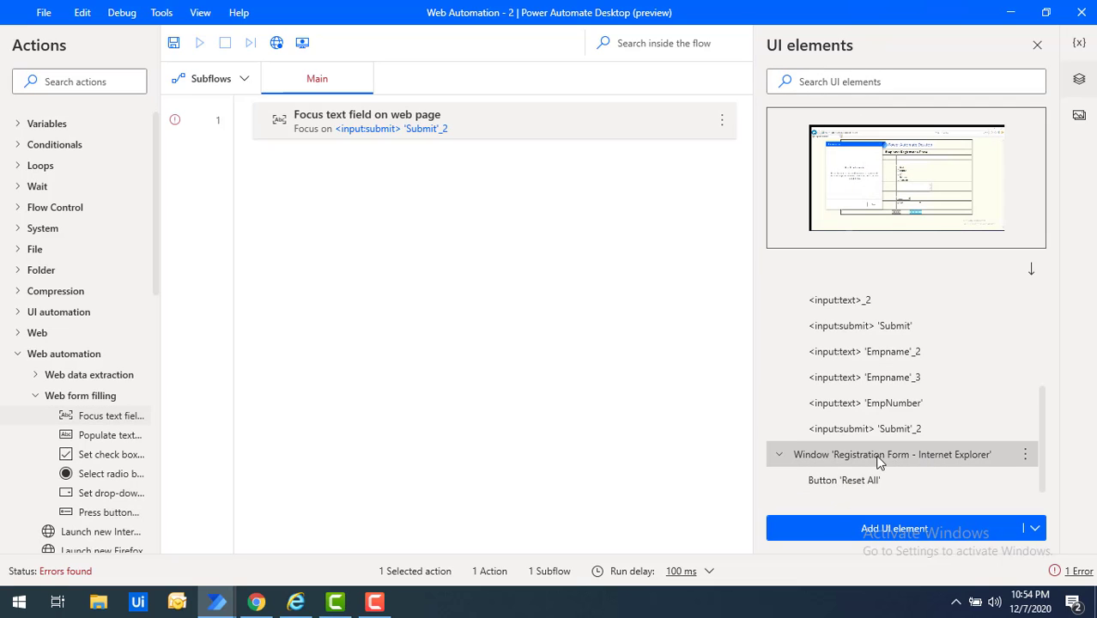
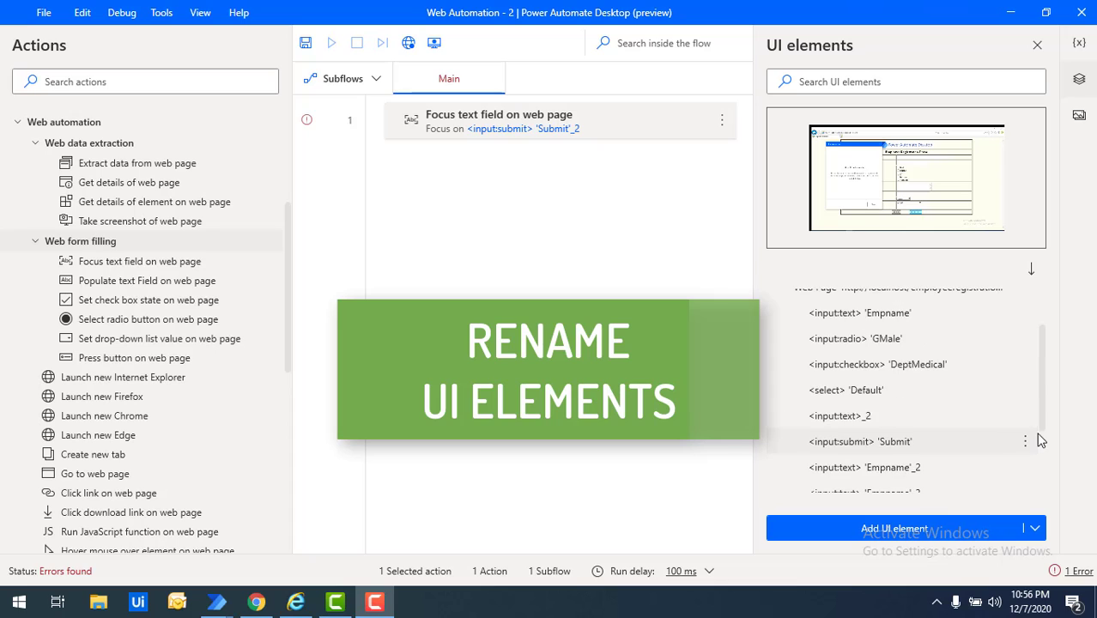
Step: Rename the UI element <input:text> 'Empname' as <input:text> 'Empname-copy'
{"action": "scroll", "coordinate": [937, 451], "scroll_direction": "up", "scroll_amount": 2}
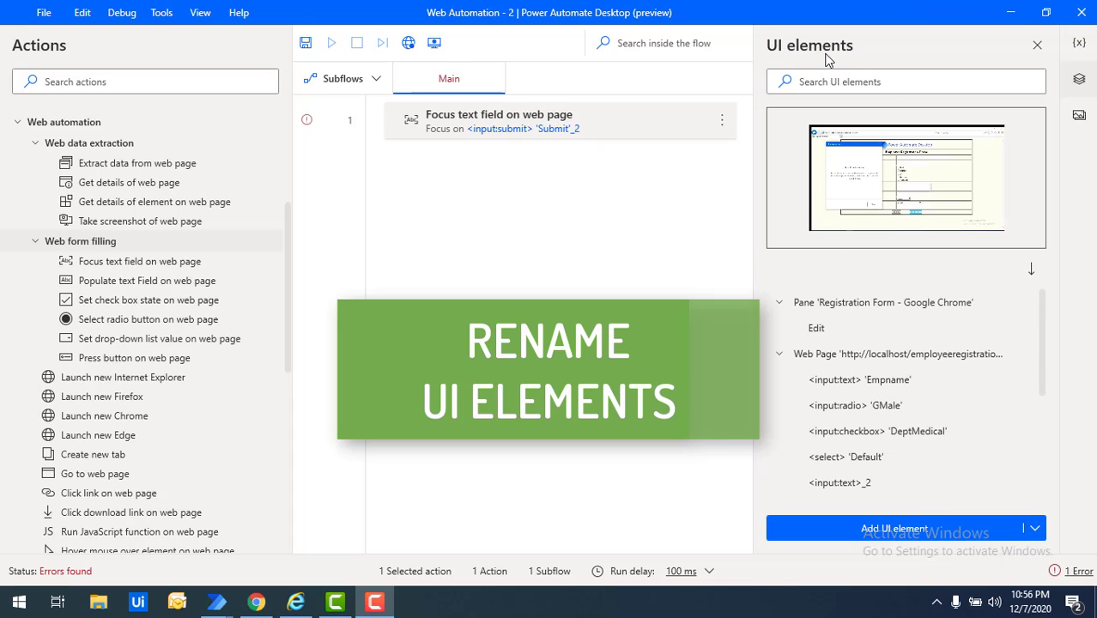
{"action": "left_click", "coordinate": [847, 380]}
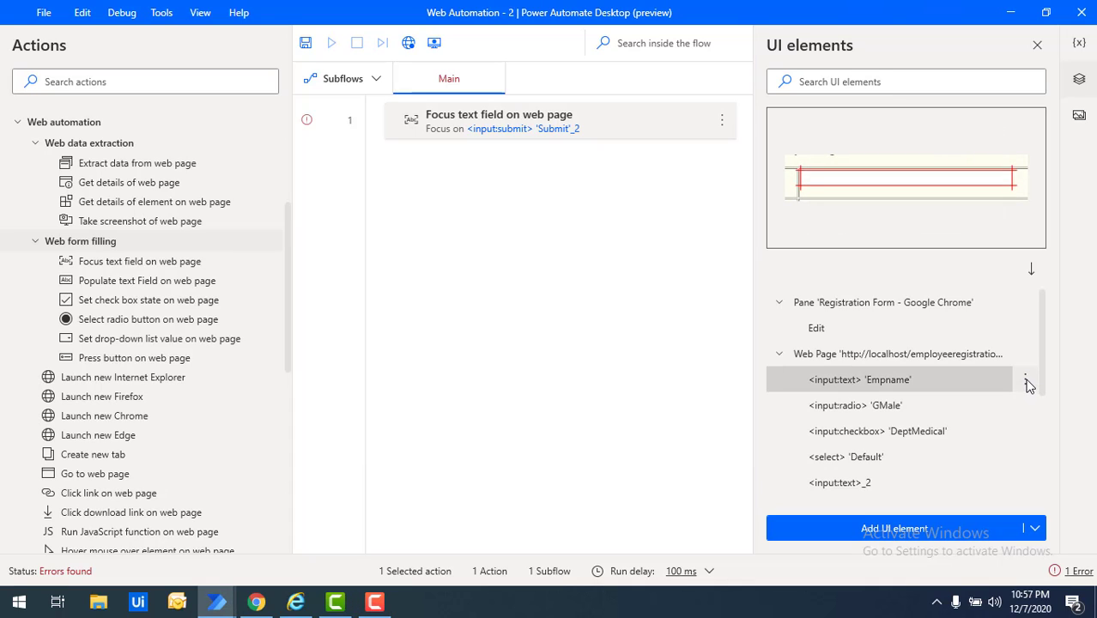
{"action": "left_click", "coordinate": [1027, 381]}
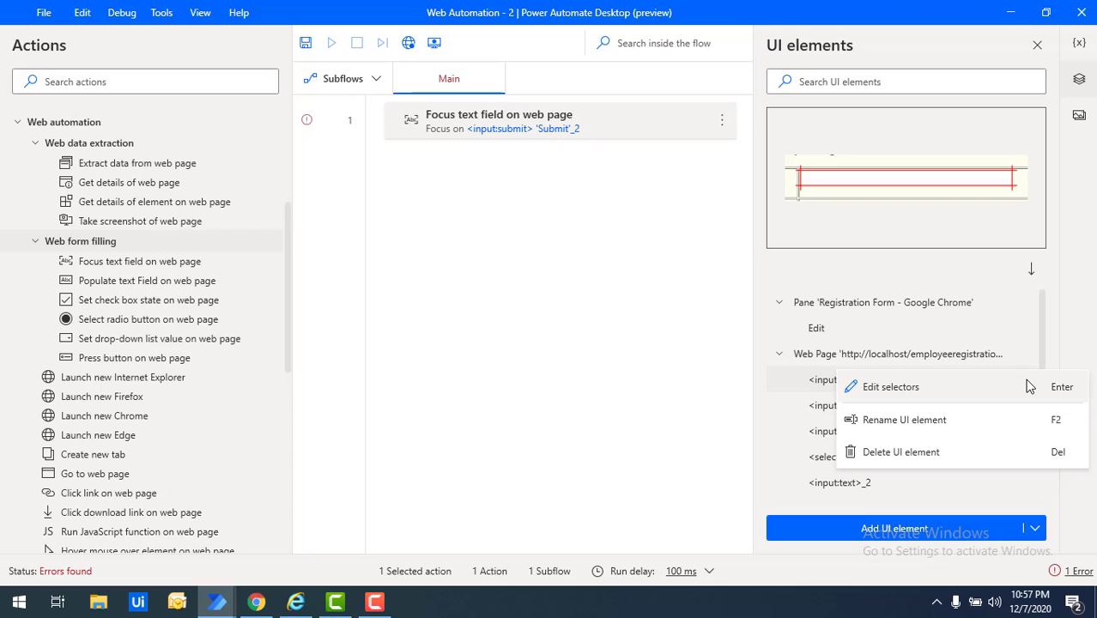
{"action": "left_click", "coordinate": [946, 420]}
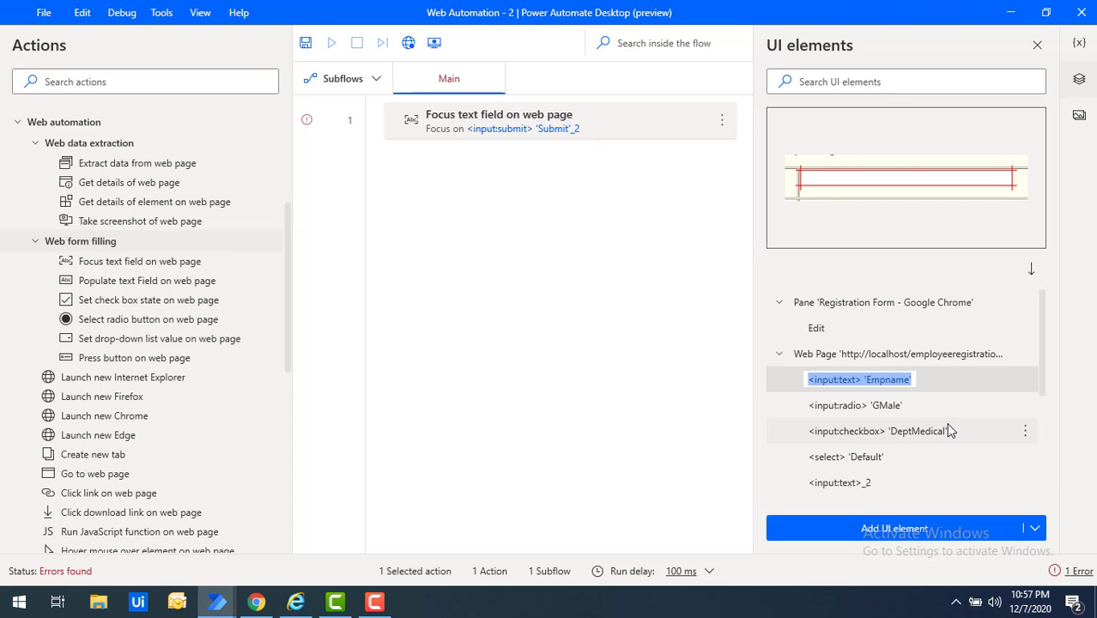
{"action": "left_click", "coordinate": [911, 382]}
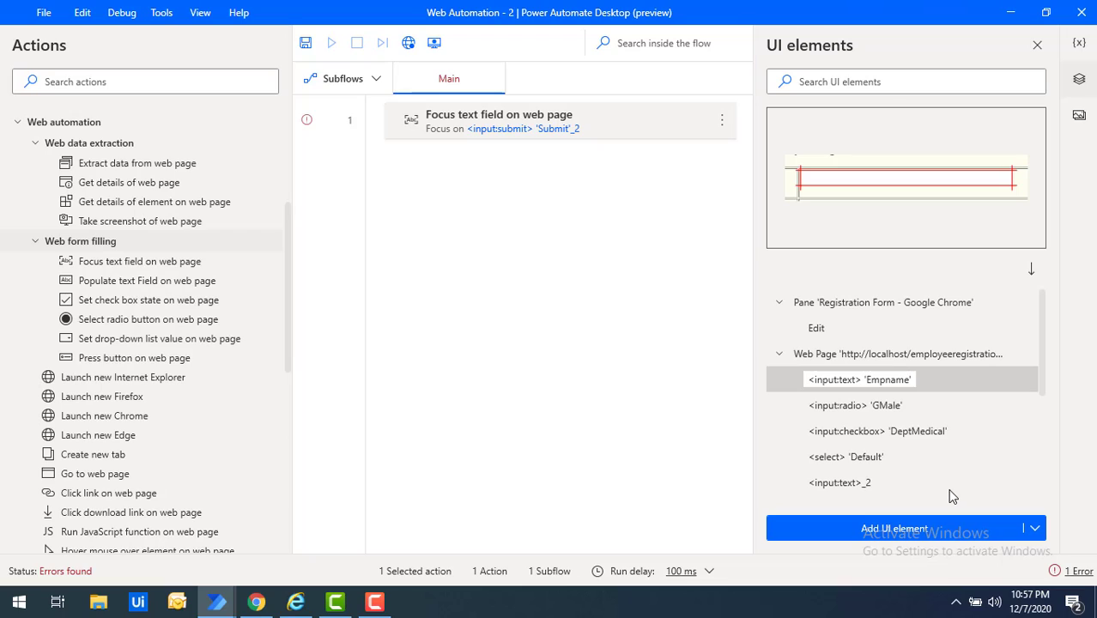
{"action": "type", "text": "-copy"}
{"action": "key", "text": "Return"}
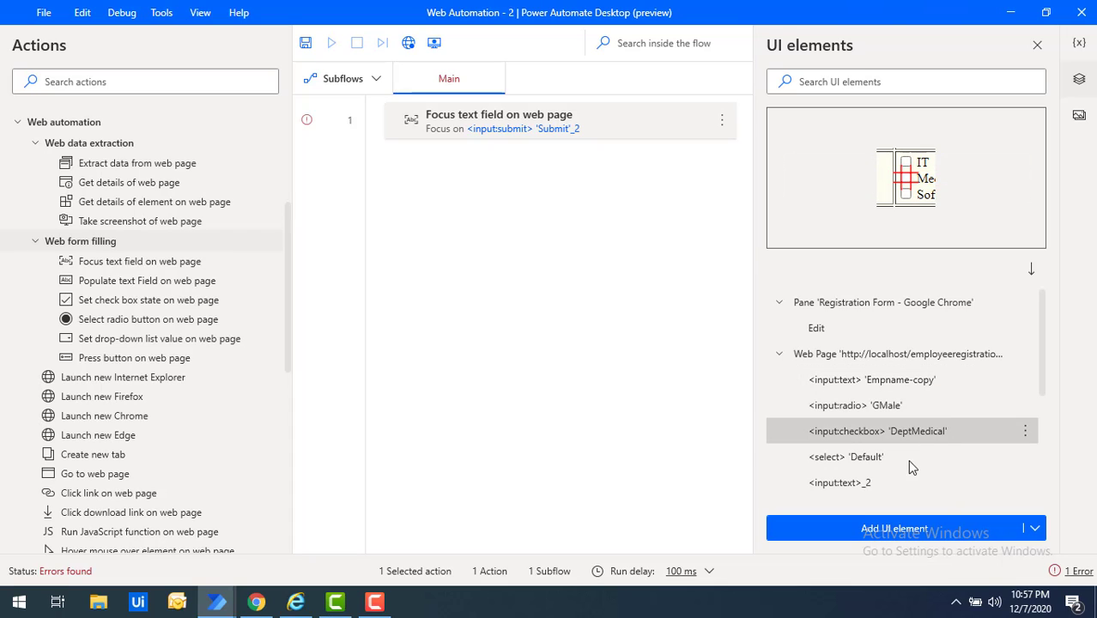
Step: Rename the UI element <input:text>_2, captured from the email field, as <input:text>Email
{"action": "left_click", "coordinate": [866, 486]}
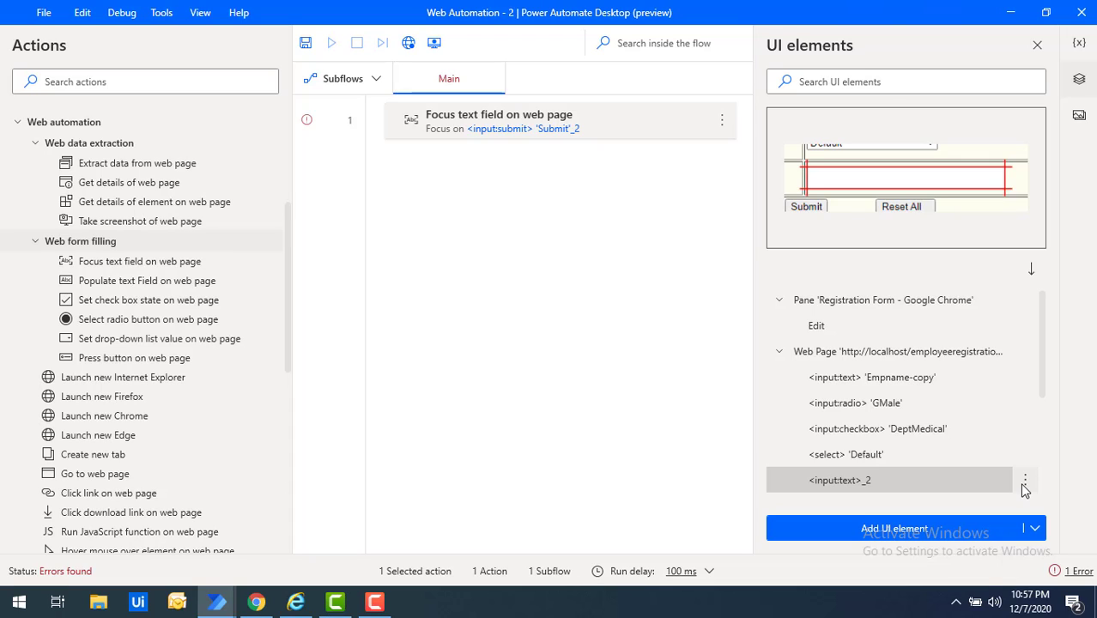
{"action": "left_click", "coordinate": [1025, 483]}
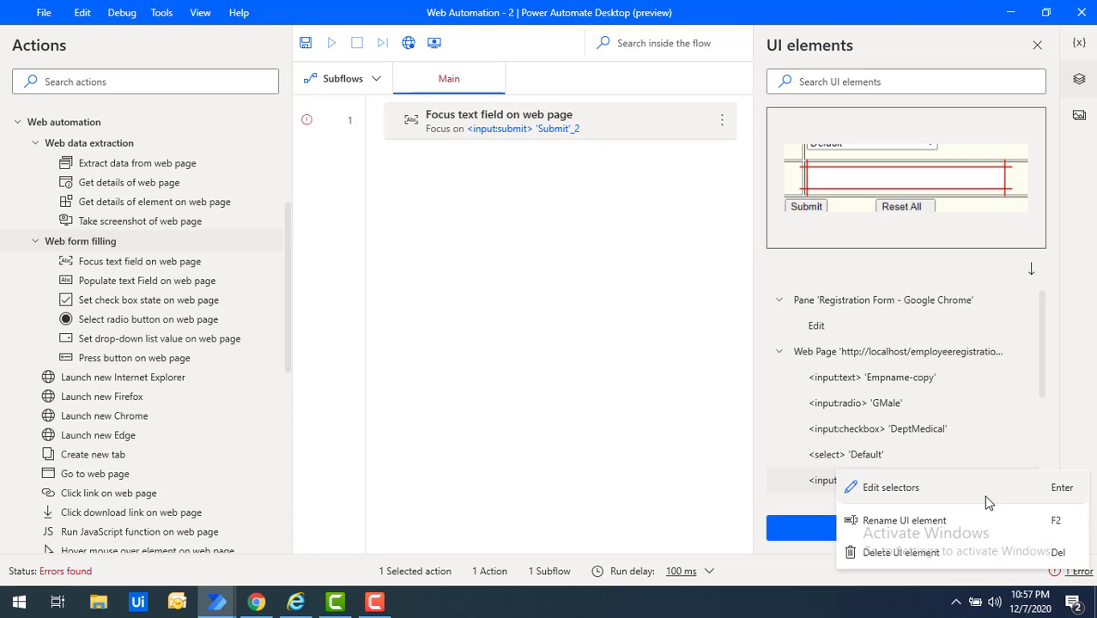
{"action": "left_click", "coordinate": [924, 524]}
{"action": "type", "text": "Email"}
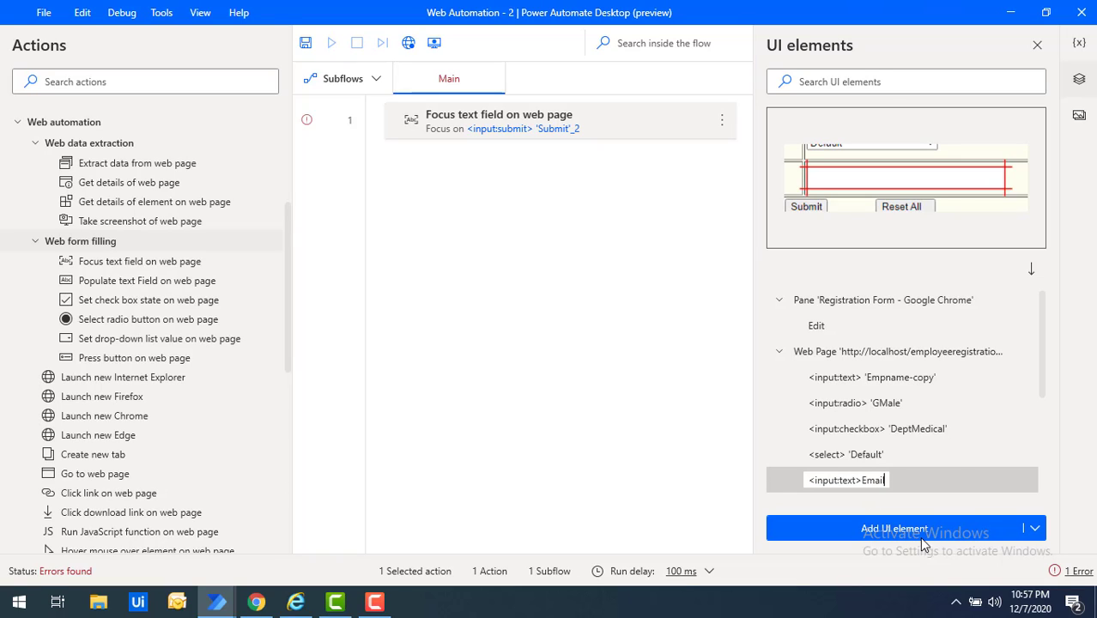
{"action": "left_click", "coordinate": [951, 466]}
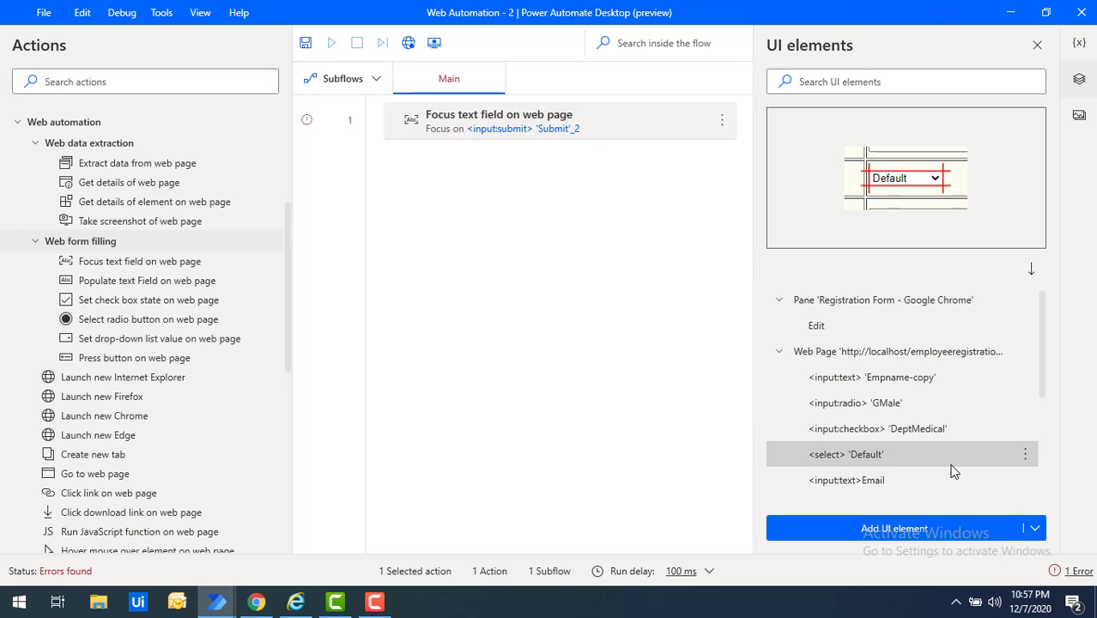
Step: Delete the duplicate UI element <input:text> 'Empname'_2
{"action": "scroll", "coordinate": [952, 470], "scroll_direction": "down", "scroll_amount": 2}
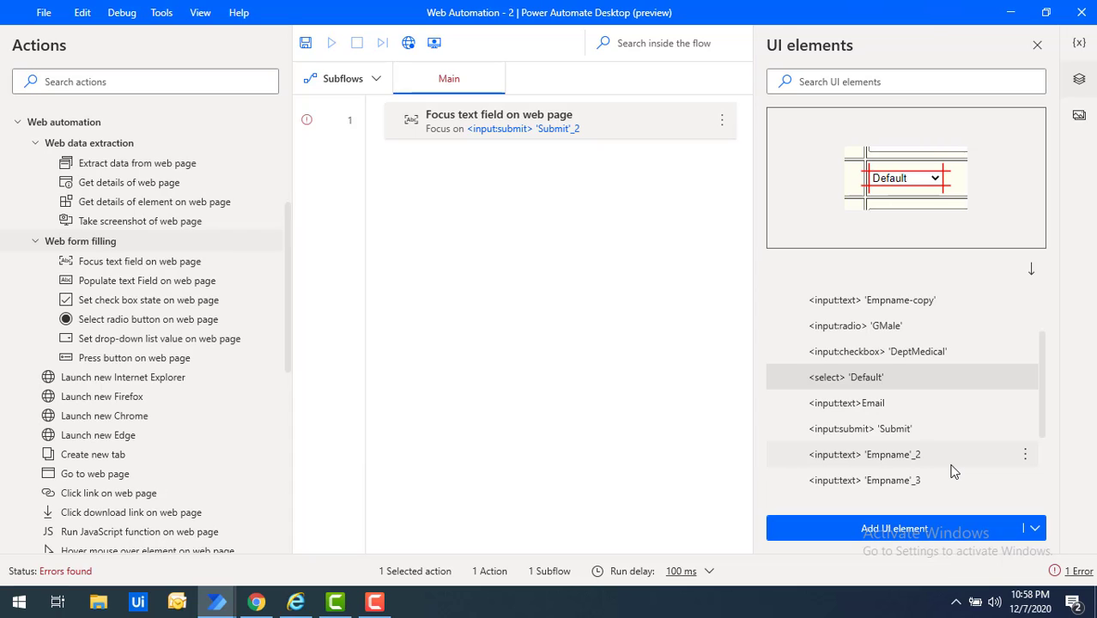
{"action": "scroll", "coordinate": [923, 462], "scroll_direction": "up", "scroll_amount": 2}
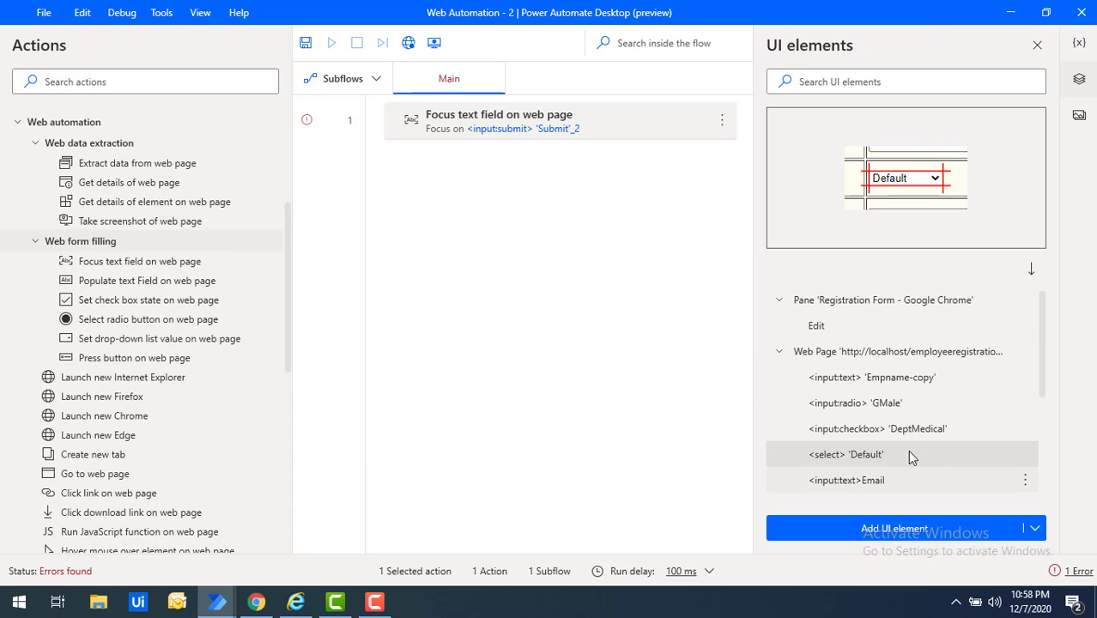
{"action": "scroll", "coordinate": [917, 503], "scroll_direction": "down", "scroll_amount": 3}
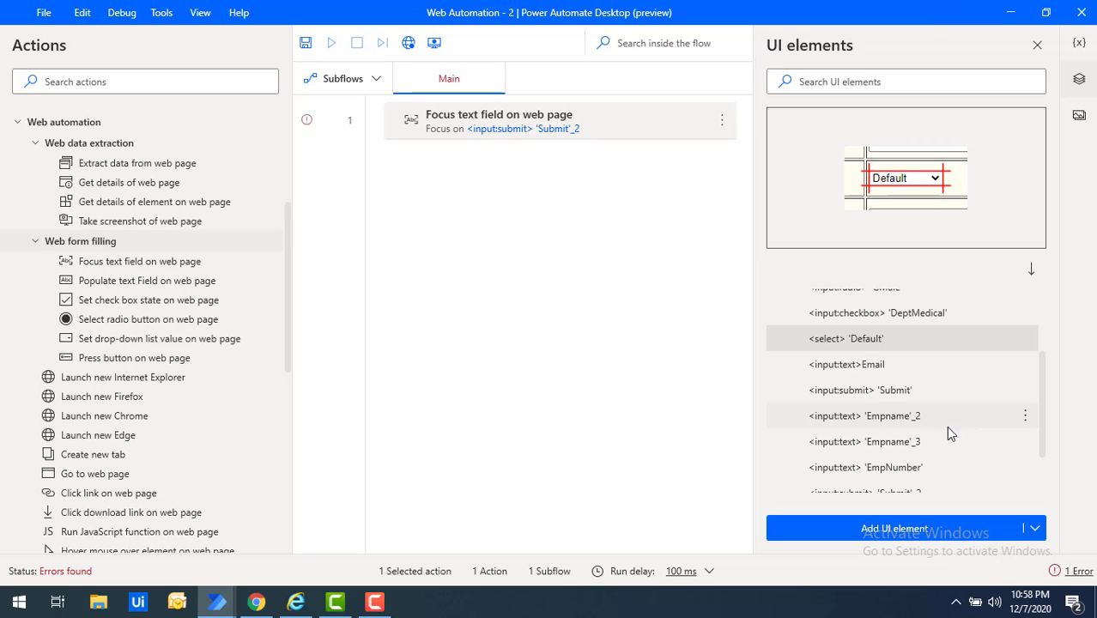
{"action": "left_click", "coordinate": [878, 429]}
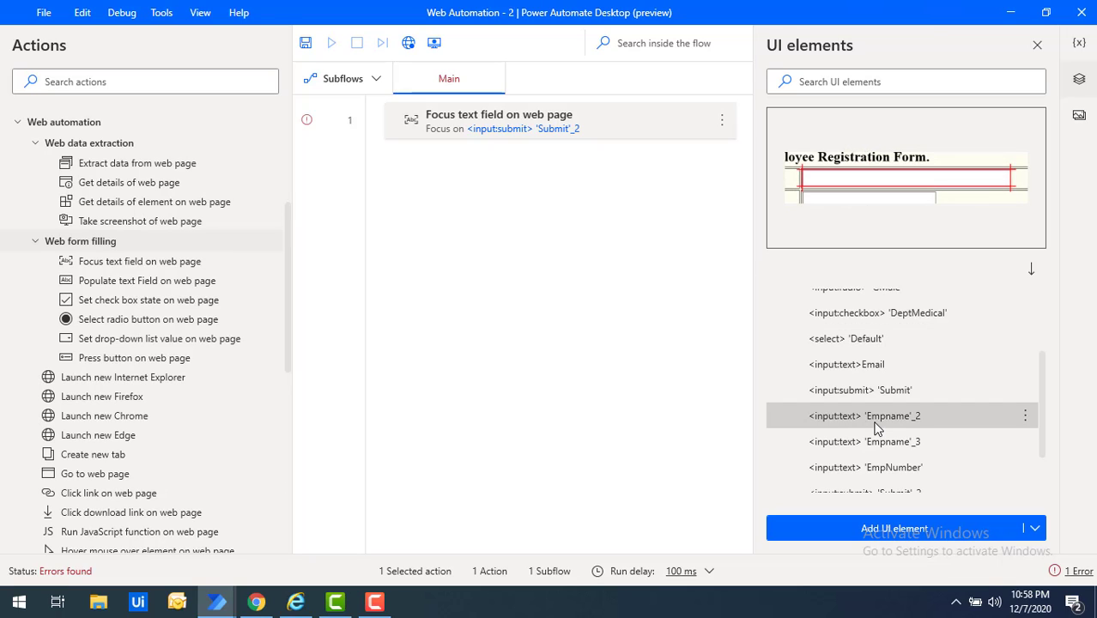
{"action": "left_click", "coordinate": [1025, 418]}
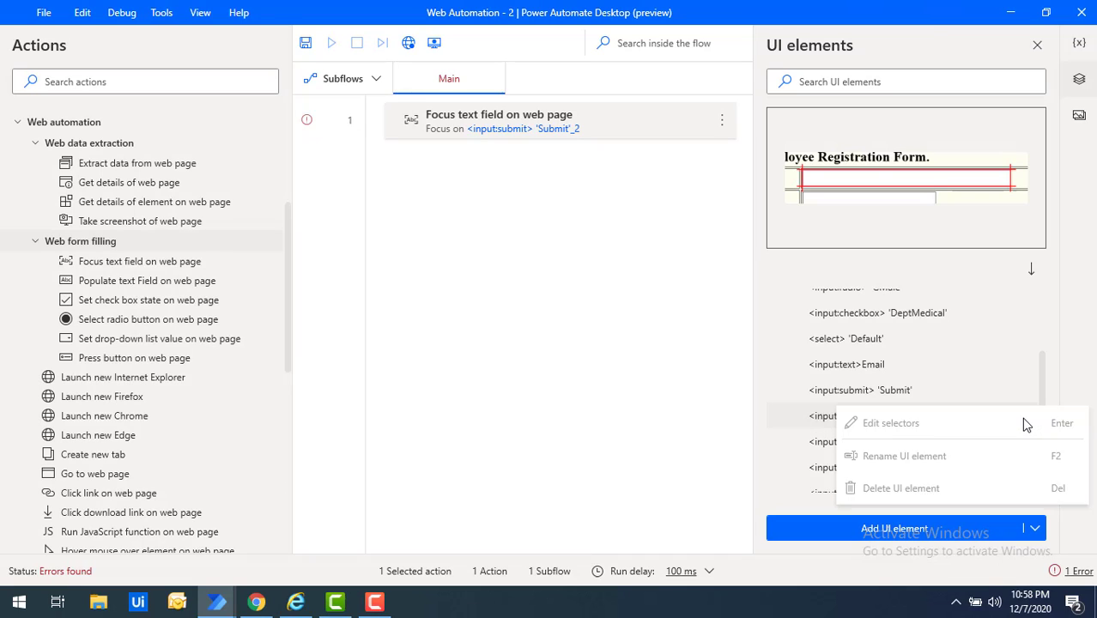
{"action": "left_click", "coordinate": [938, 489]}
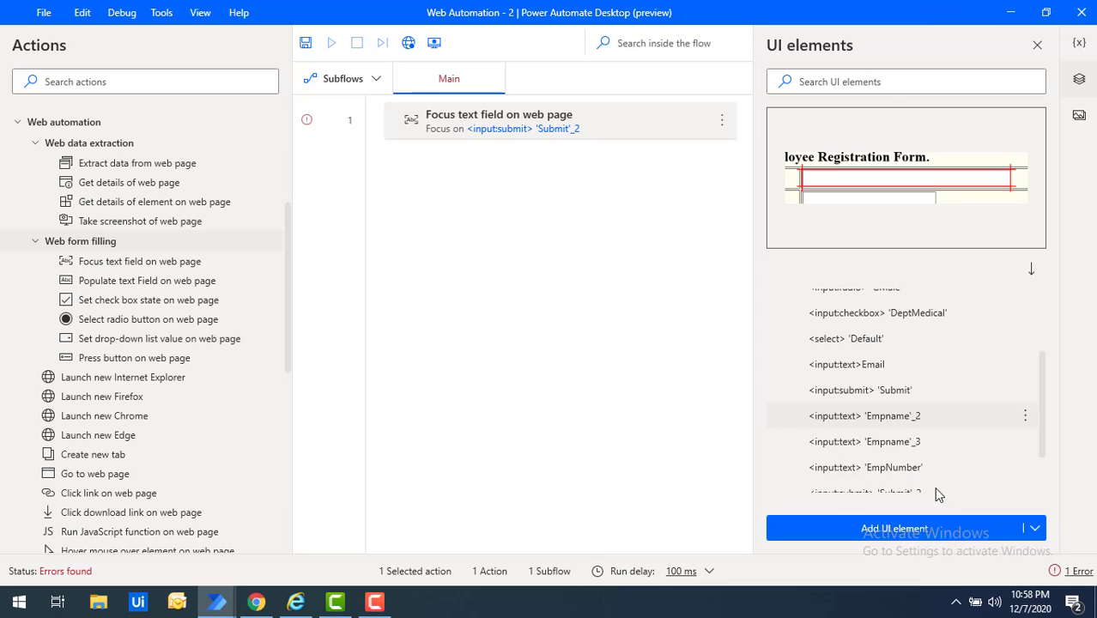
{"action": "left_click", "coordinate": [1082, 423]}
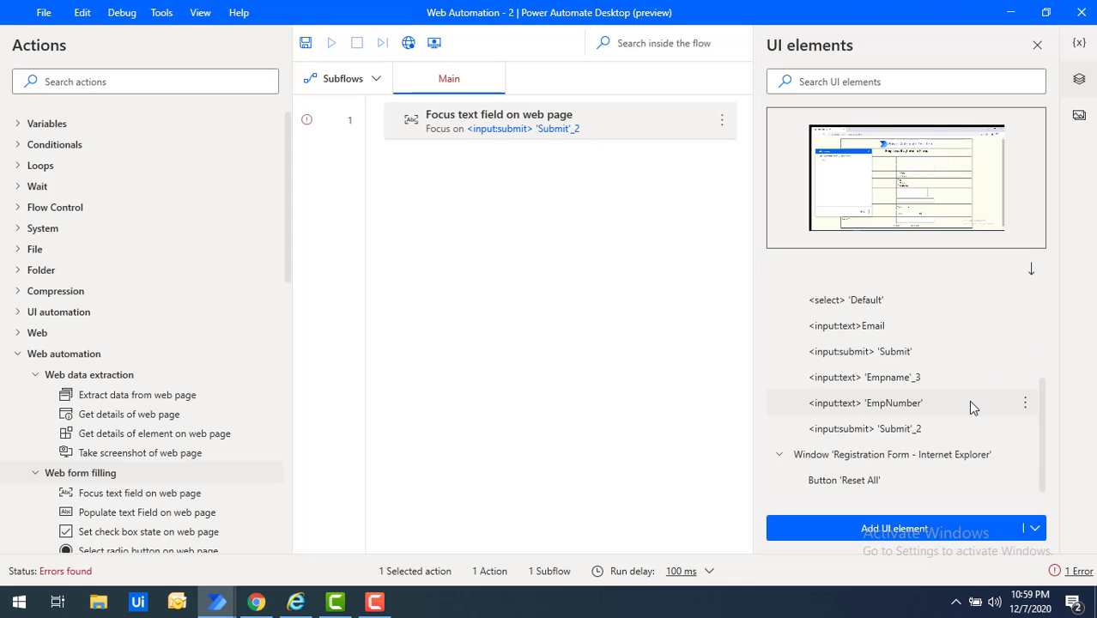
Step: Search the captured UI elements for "gmal" and clear the search
{"action": "scroll", "coordinate": [927, 446], "scroll_direction": "up", "scroll_amount": 3}
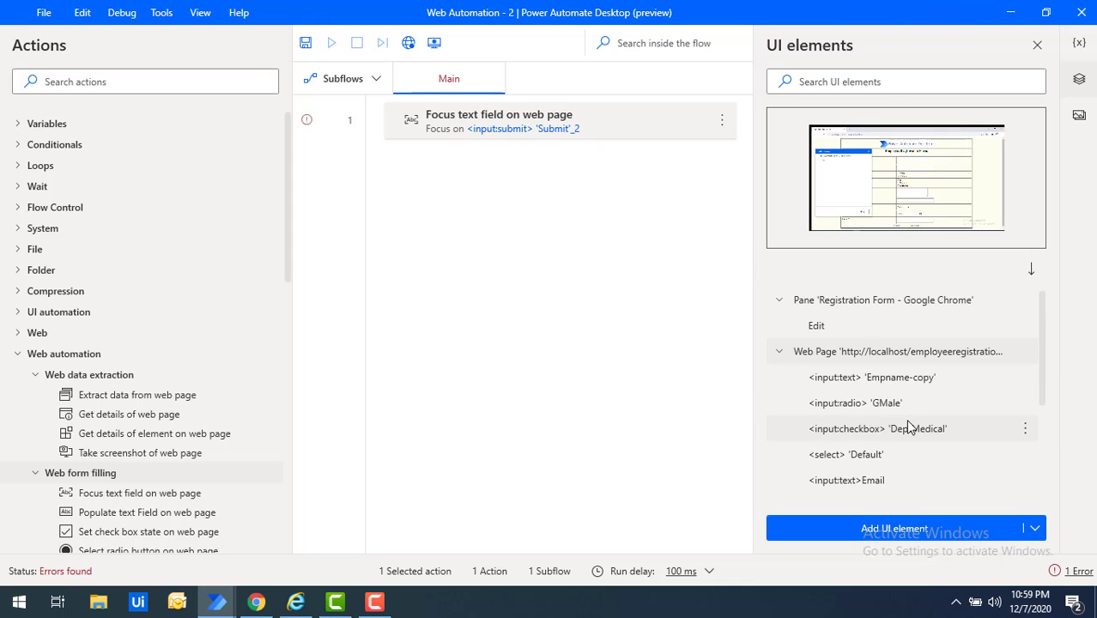
{"action": "scroll", "coordinate": [906, 421], "scroll_direction": "down", "scroll_amount": 1}
{"action": "left_click", "coordinate": [807, 81]}
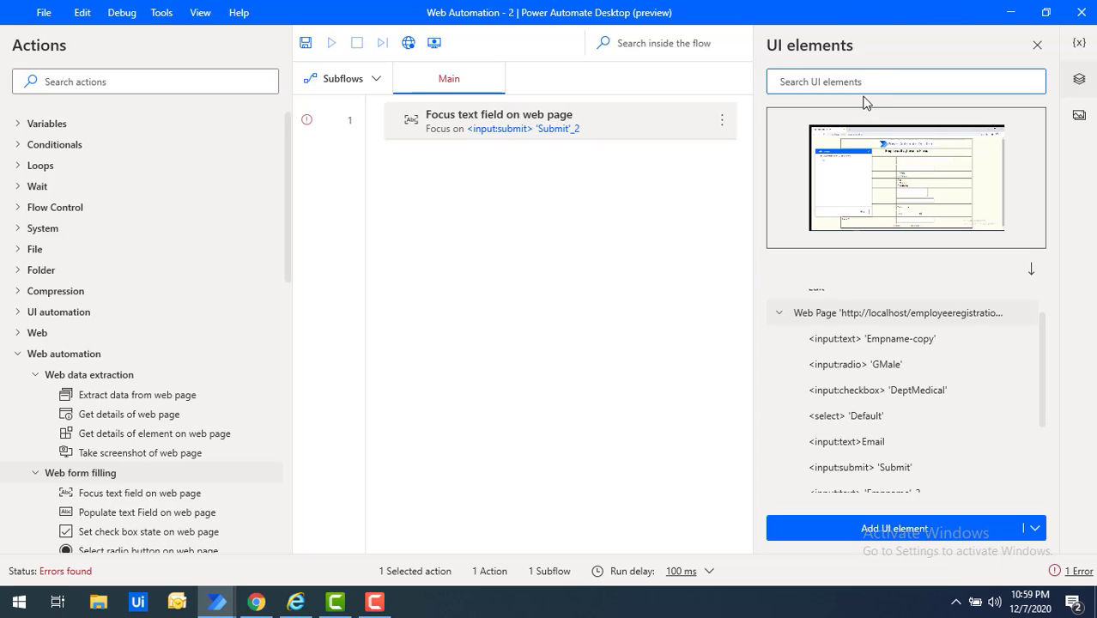
{"action": "type", "text": "gmal"}
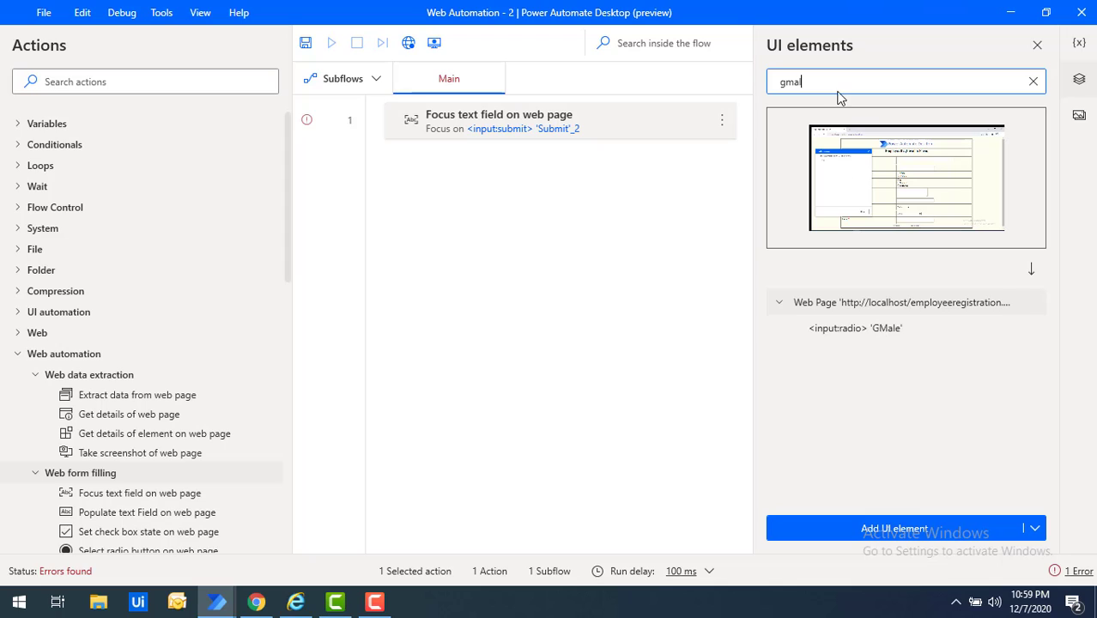
{"action": "left_click_drag", "start_coordinate": [818, 81], "coordinate": [763, 82]}
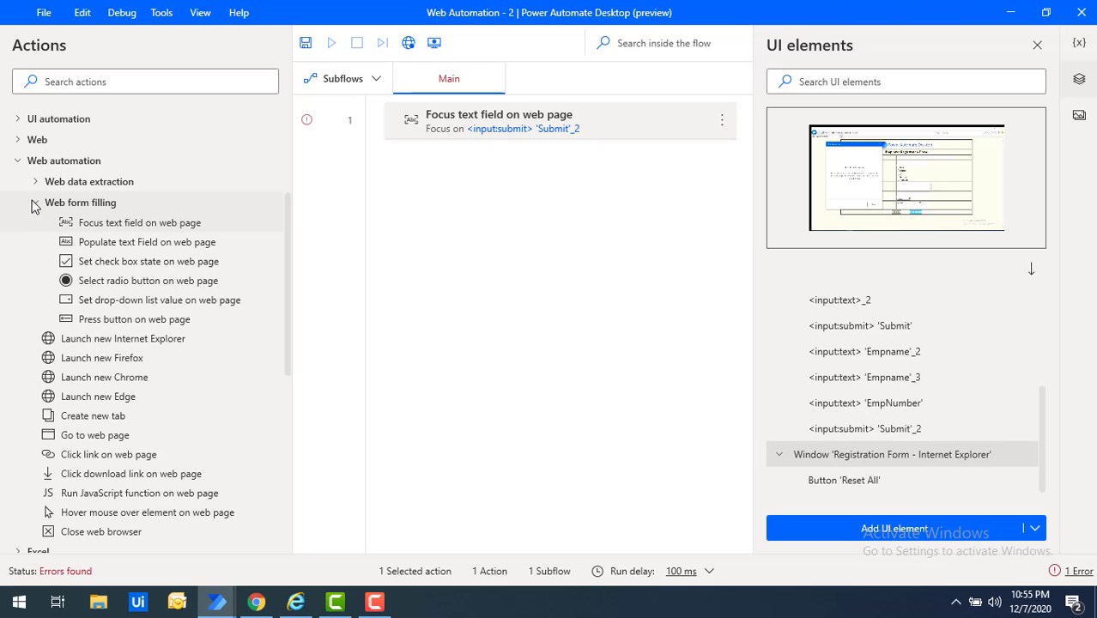
Step: Examine the web data extraction and web form filling actions available under Web automation
{"action": "left_click", "coordinate": [33, 206]}
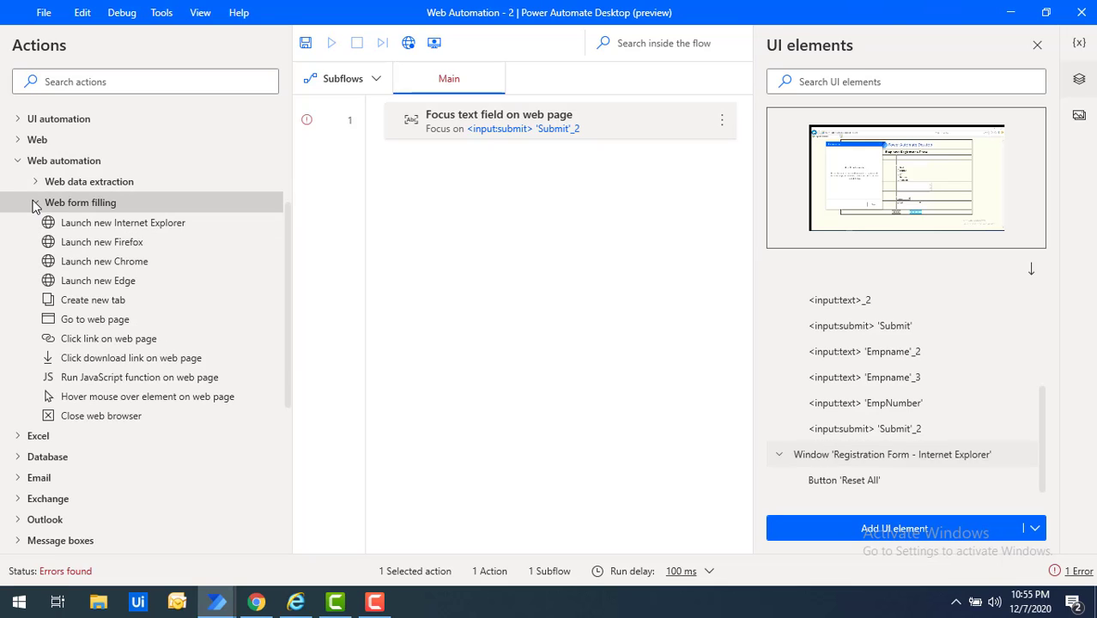
{"action": "left_click", "coordinate": [36, 183]}
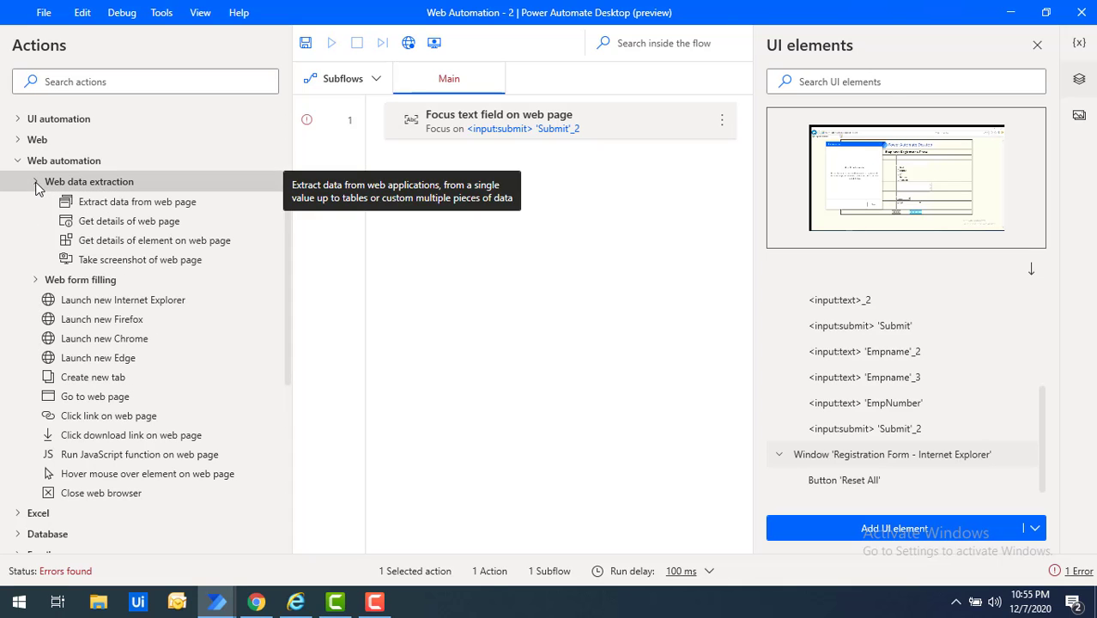
{"action": "left_click", "coordinate": [35, 280]}
{"action": "scroll", "coordinate": [85, 371], "scroll_direction": "down", "scroll_amount": 1}
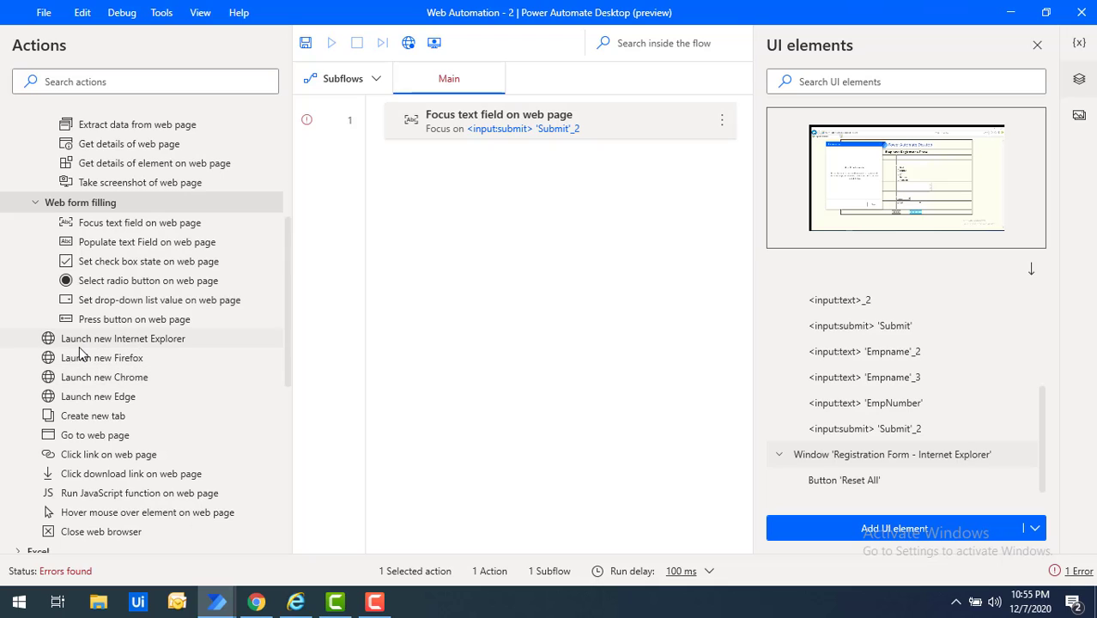